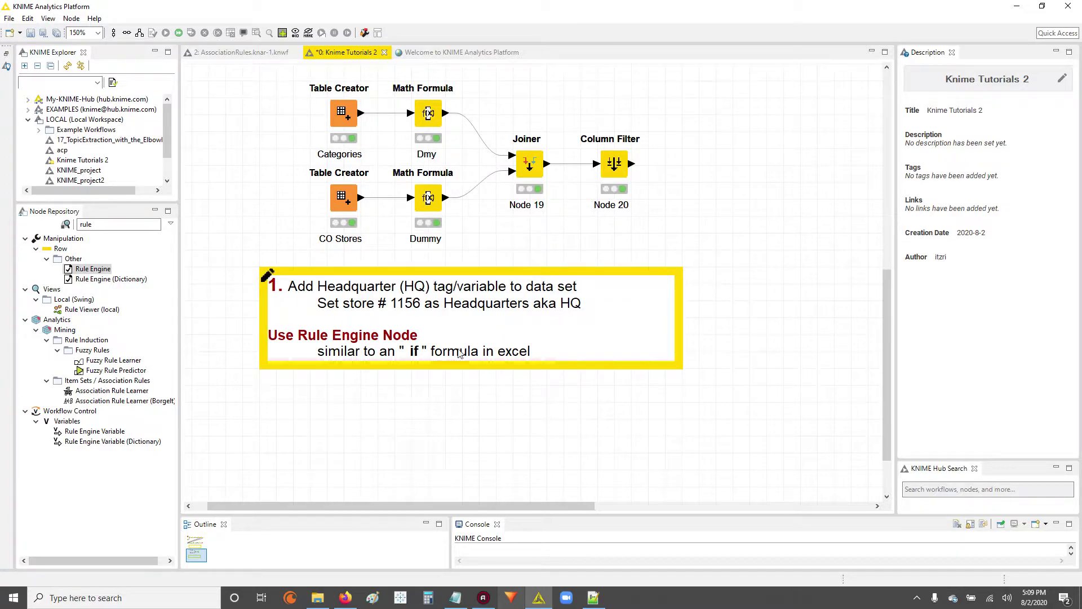
{"action": "right_click", "coordinate": [545, 165]}
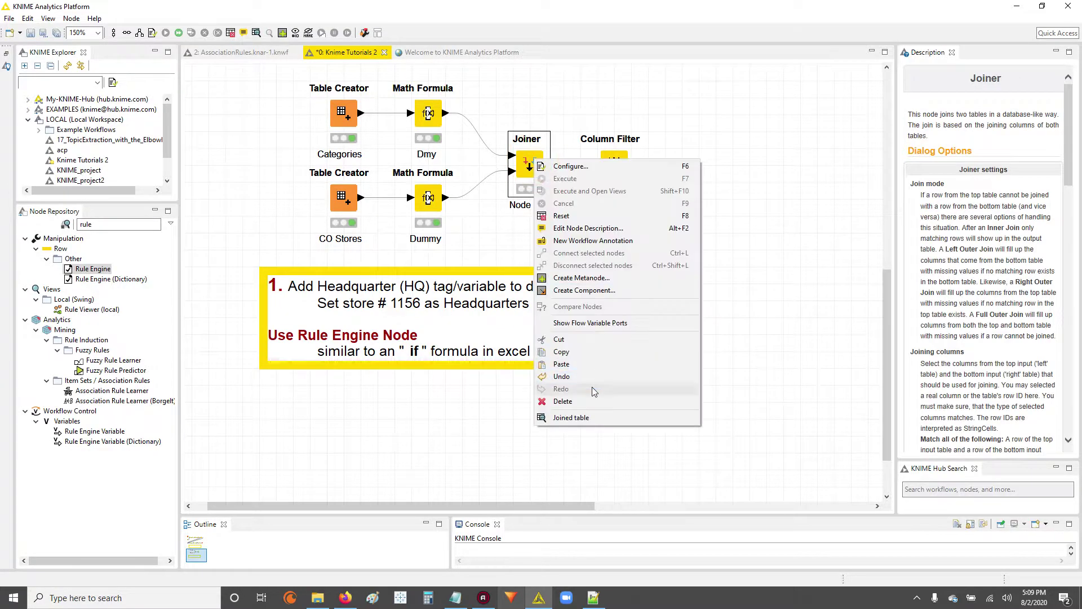
{"action": "left_click", "coordinate": [574, 417]}
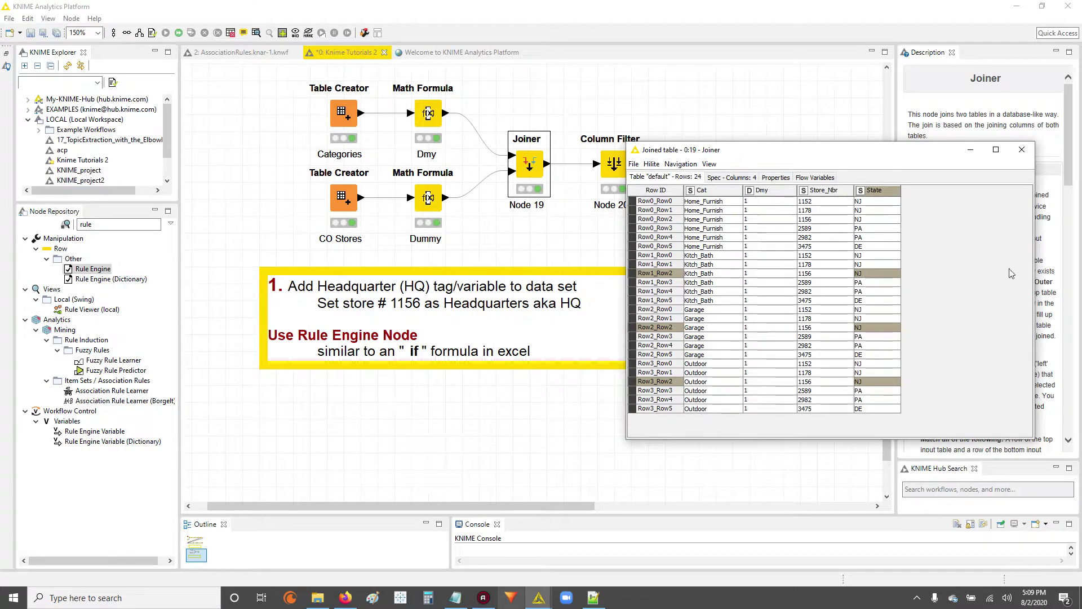
{"action": "left_click_drag", "start_coordinate": [1040, 271], "coordinate": [940, 286]}
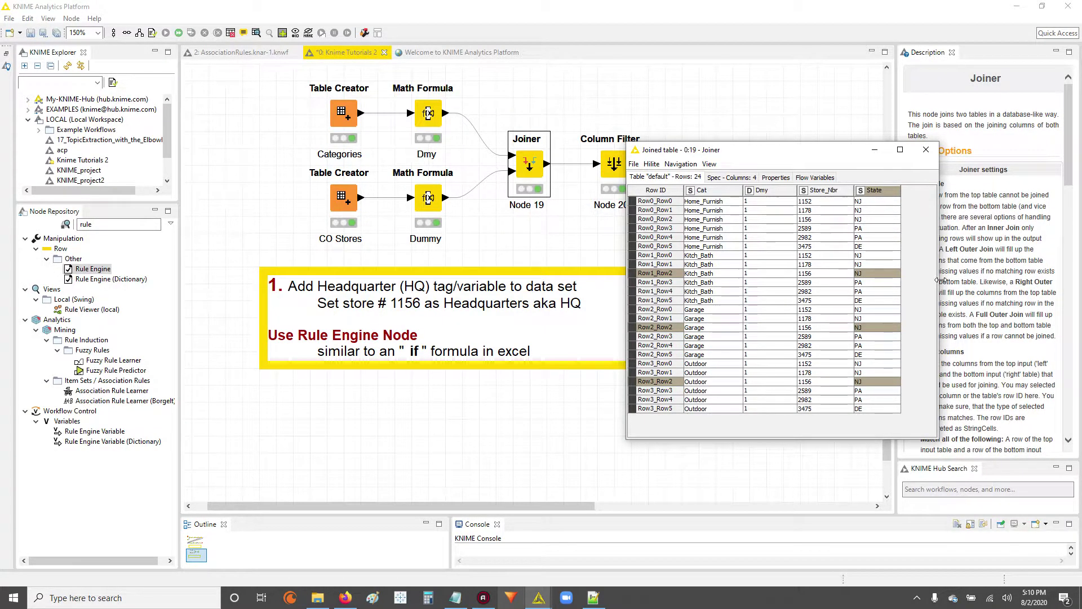
{"action": "left_click", "coordinate": [850, 191]}
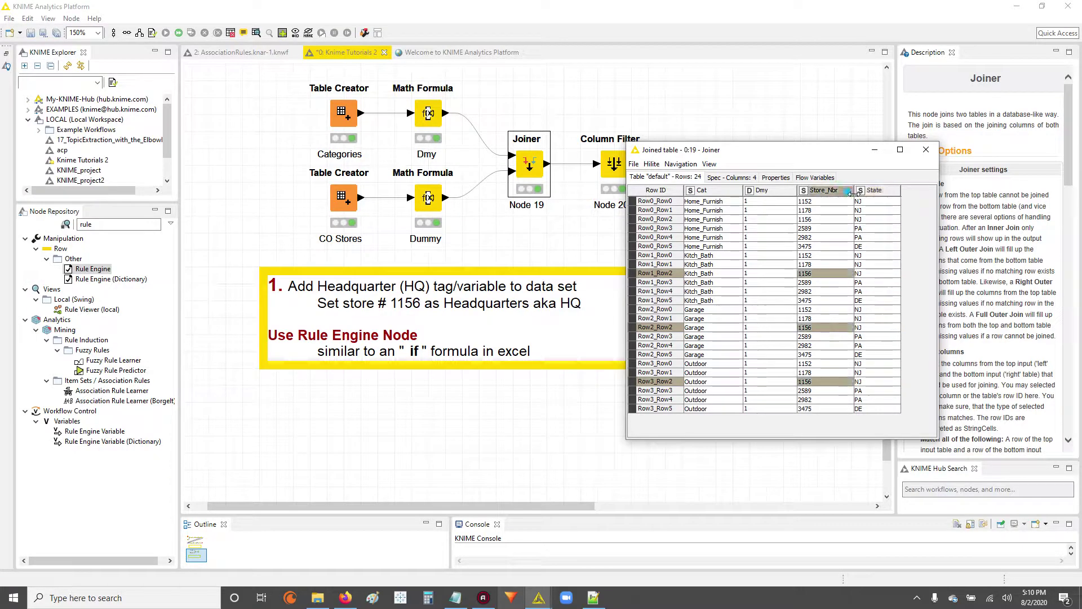
{"action": "left_click_drag", "start_coordinate": [853, 192], "coordinate": [848, 192]}
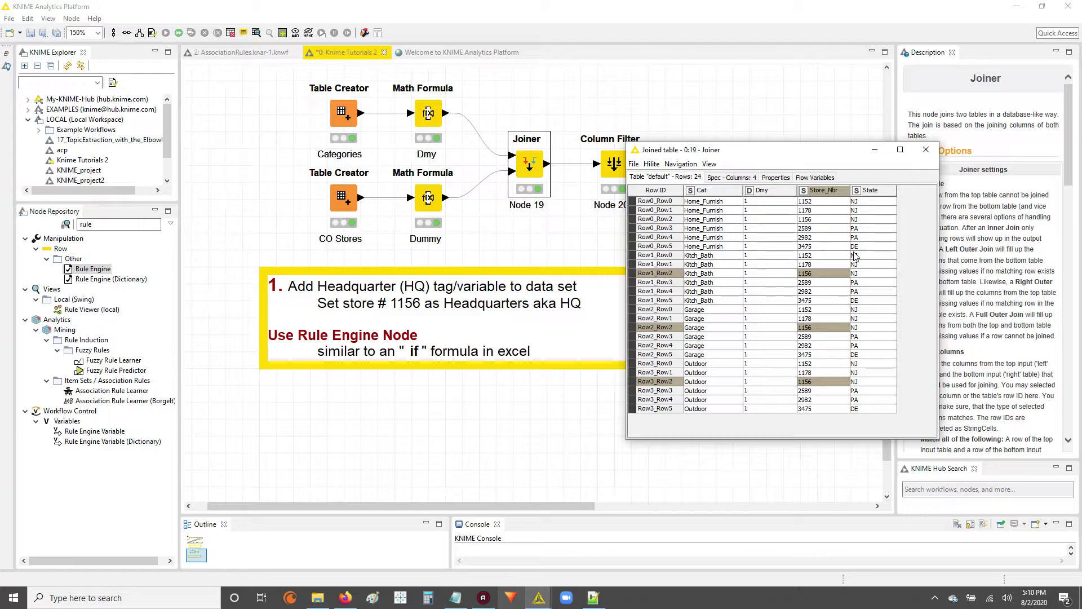
{"action": "left_click", "coordinate": [926, 151]}
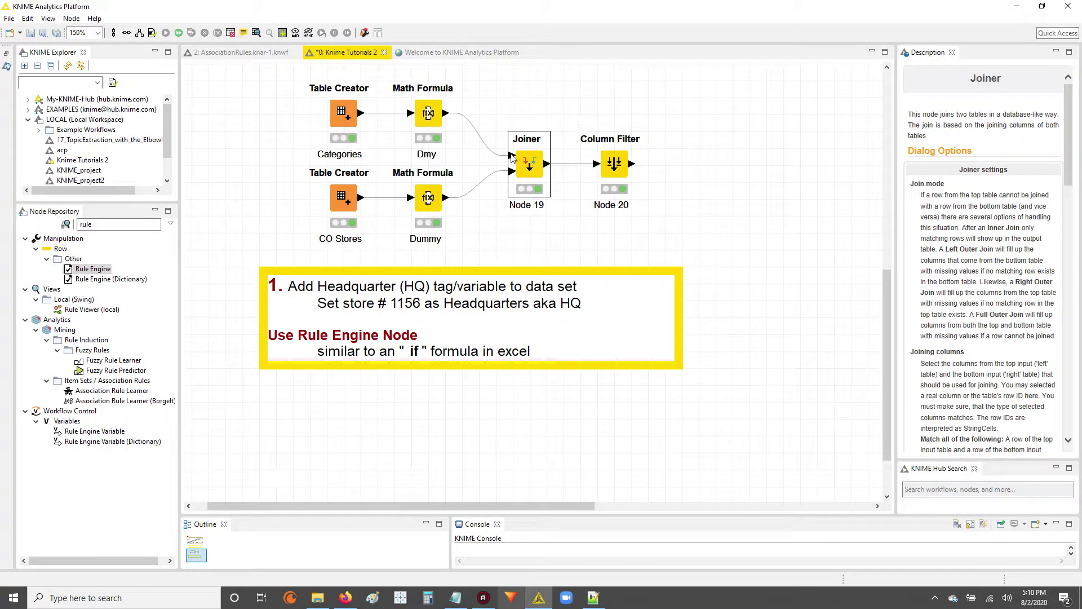
Shift the Column Filter node (Node 20) further right, keeping its Joiner connection
{"action": "left_click_drag", "start_coordinate": [623, 171], "coordinate": [675, 173]}
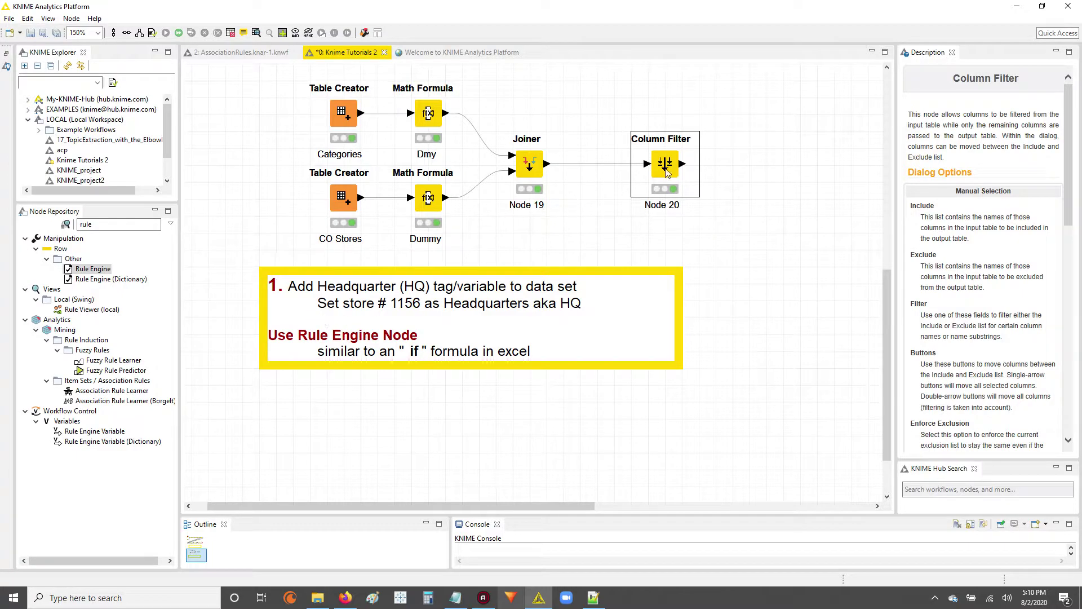
{"action": "left_click_drag", "start_coordinate": [666, 172], "coordinate": [705, 177]}
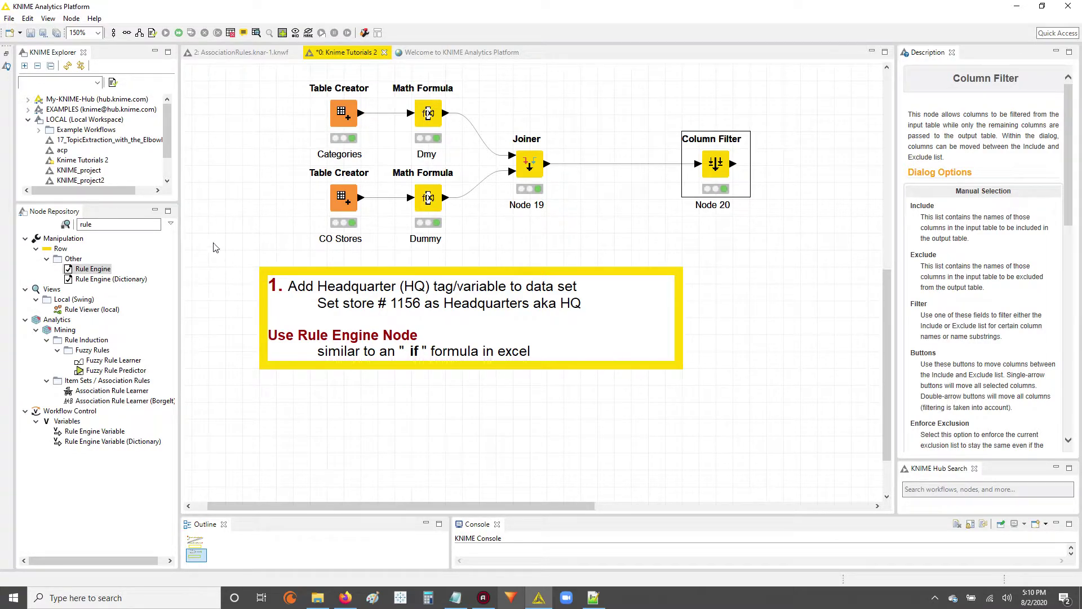
Replace the Node Repository search text with 'rule'
{"action": "left_click", "coordinate": [129, 224]}
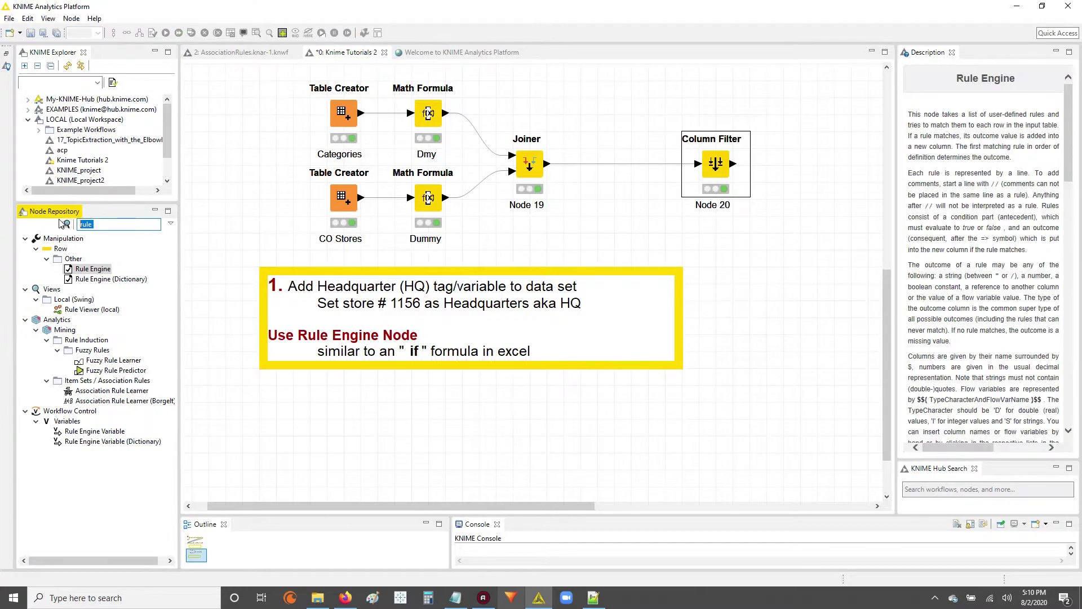
{"action": "key", "text": "BackSpace"}
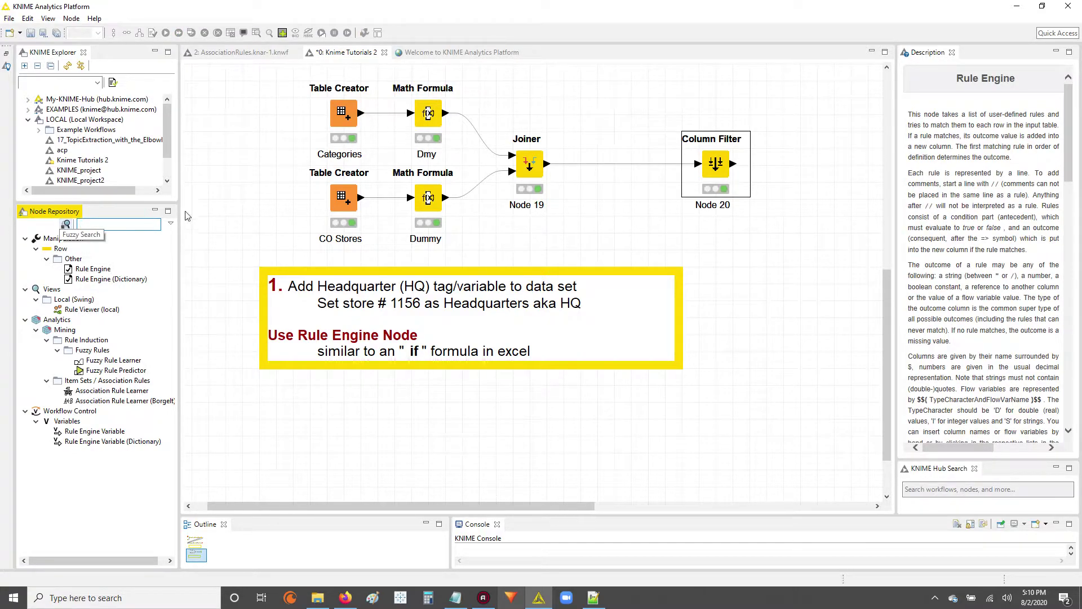
{"action": "left_click", "coordinate": [113, 225]}
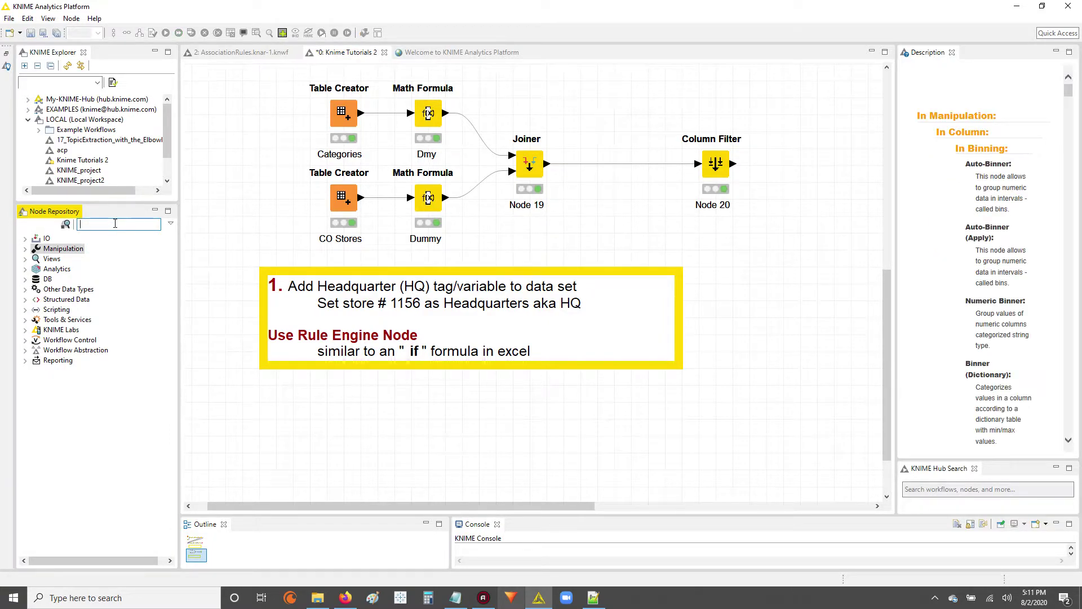
{"action": "type", "text": "rule"}
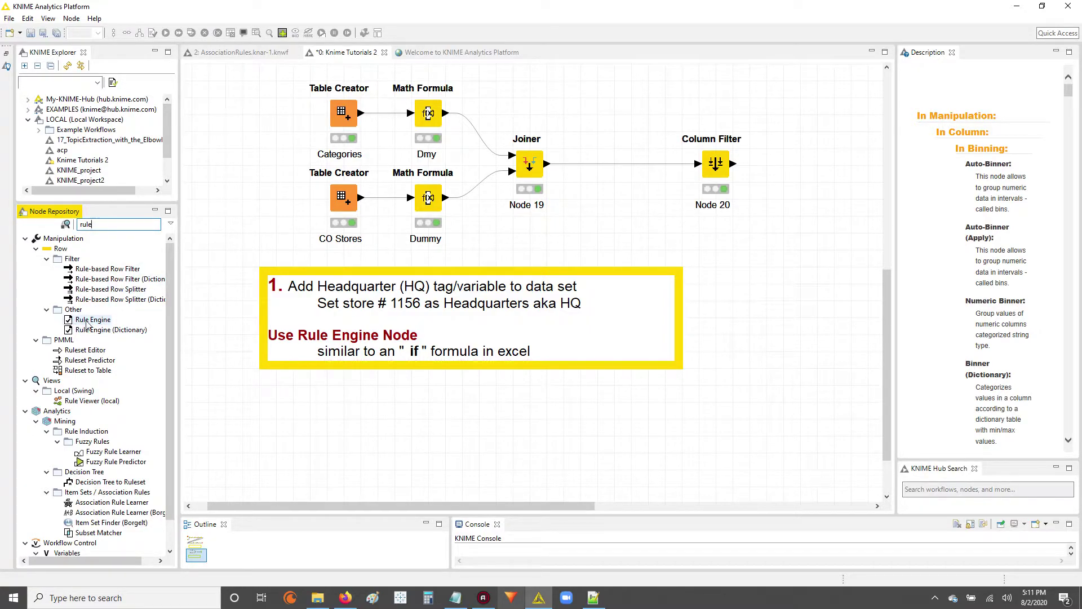
Drop a Rule Engine node onto the Joiner–Column Filter link and confirm the reset
{"action": "left_click_drag", "start_coordinate": [77, 322], "coordinate": [616, 226]}
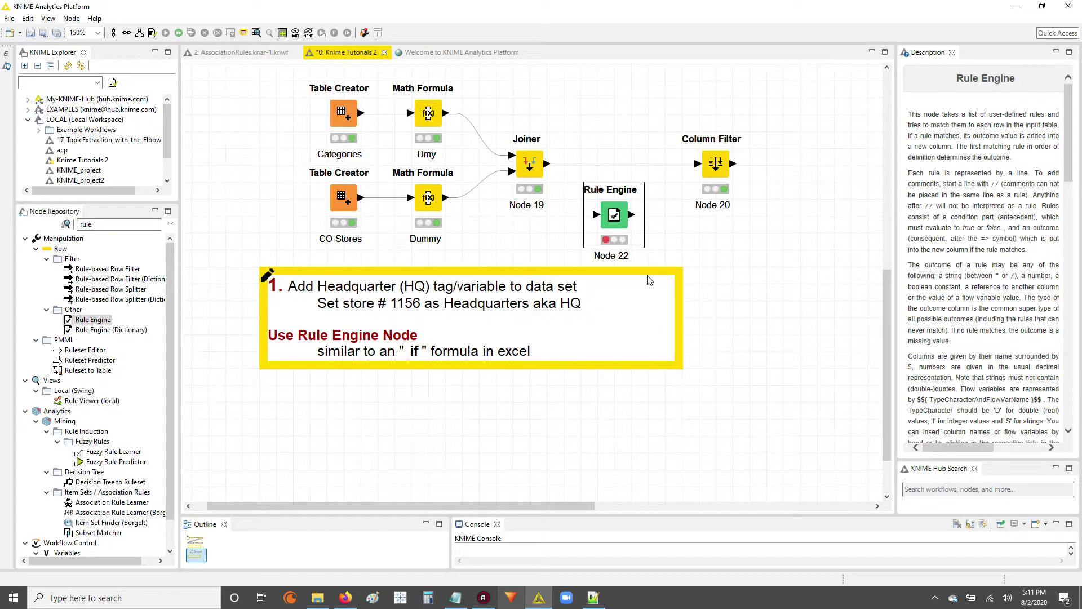
{"action": "left_click_drag", "start_coordinate": [614, 220], "coordinate": [620, 169]}
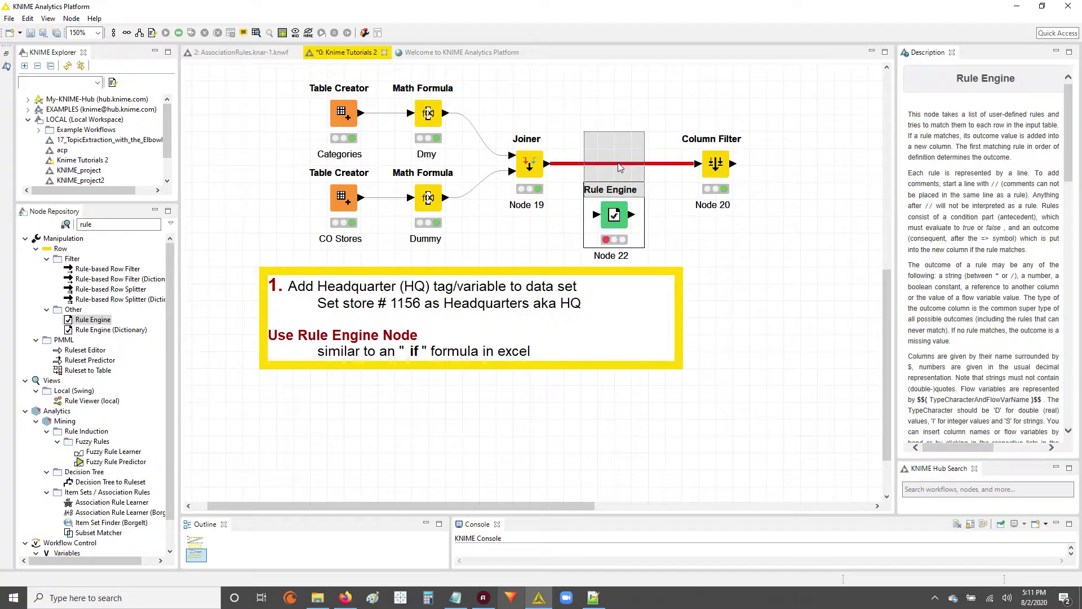
{"action": "left_click_drag", "start_coordinate": [618, 167], "coordinate": [618, 167]}
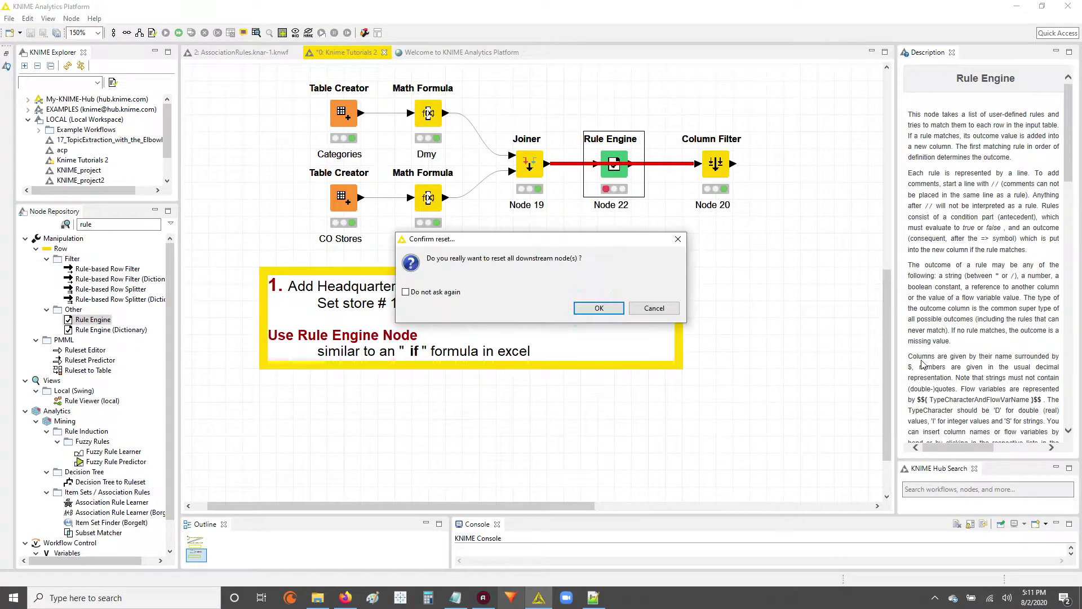
{"action": "left_click", "coordinate": [602, 308]}
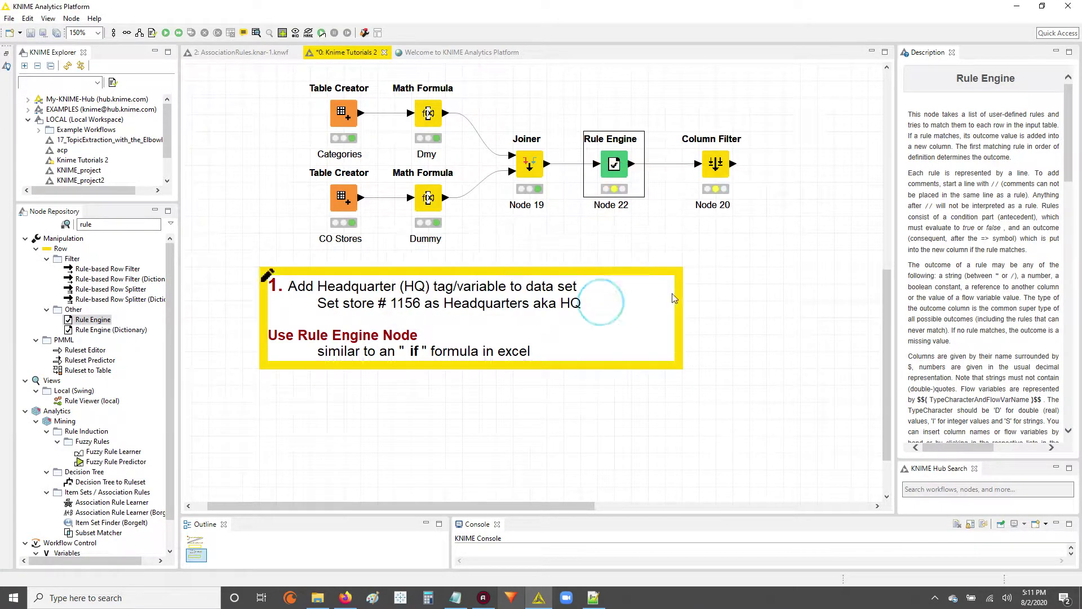
Open the Rule Engine configuration dialog, move it aside, and place the cursor on line 5
{"action": "double_click", "coordinate": [615, 163]}
{"action": "left_click_drag", "start_coordinate": [480, 104], "coordinate": [707, 83]}
{"action": "left_click", "coordinate": [637, 346]}
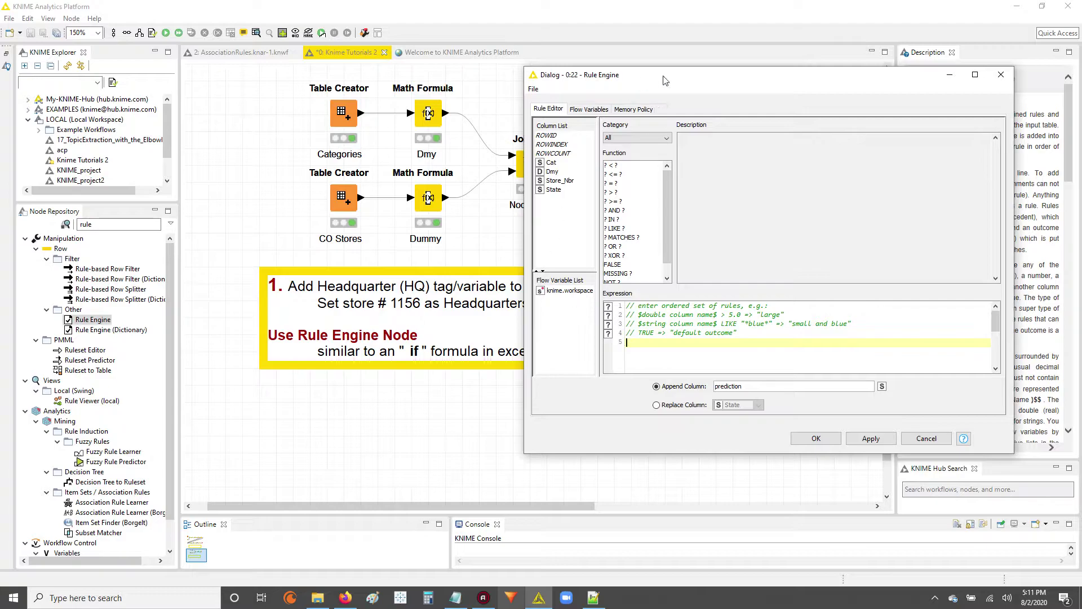
{"action": "left_click_drag", "start_coordinate": [666, 79], "coordinate": [686, 73]}
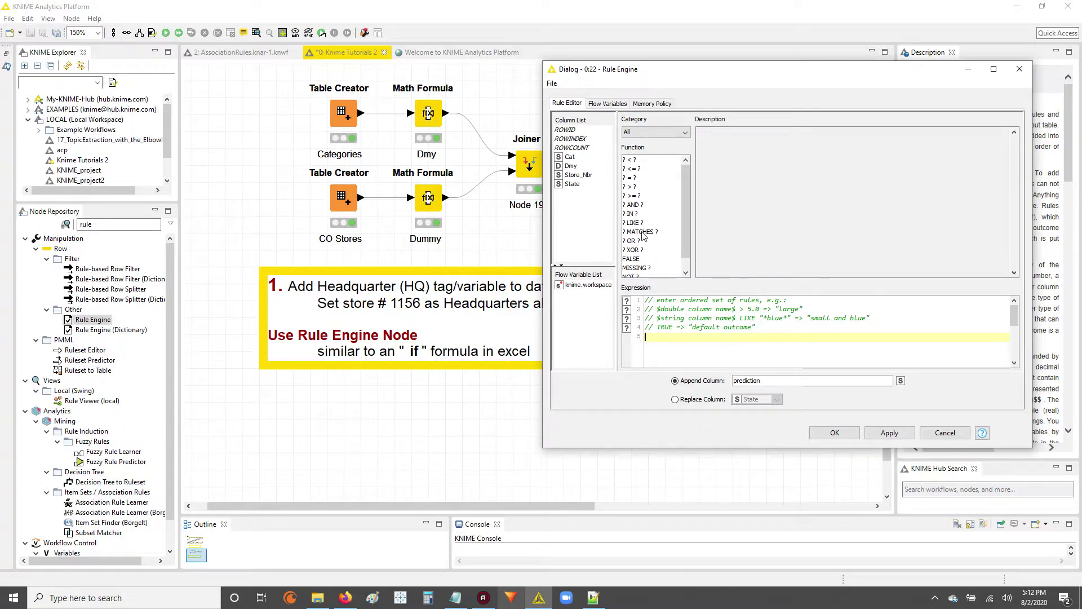
Start line 5 with the condition $Store_Nbr$ = "1156"
{"action": "double_click", "coordinate": [574, 175]}
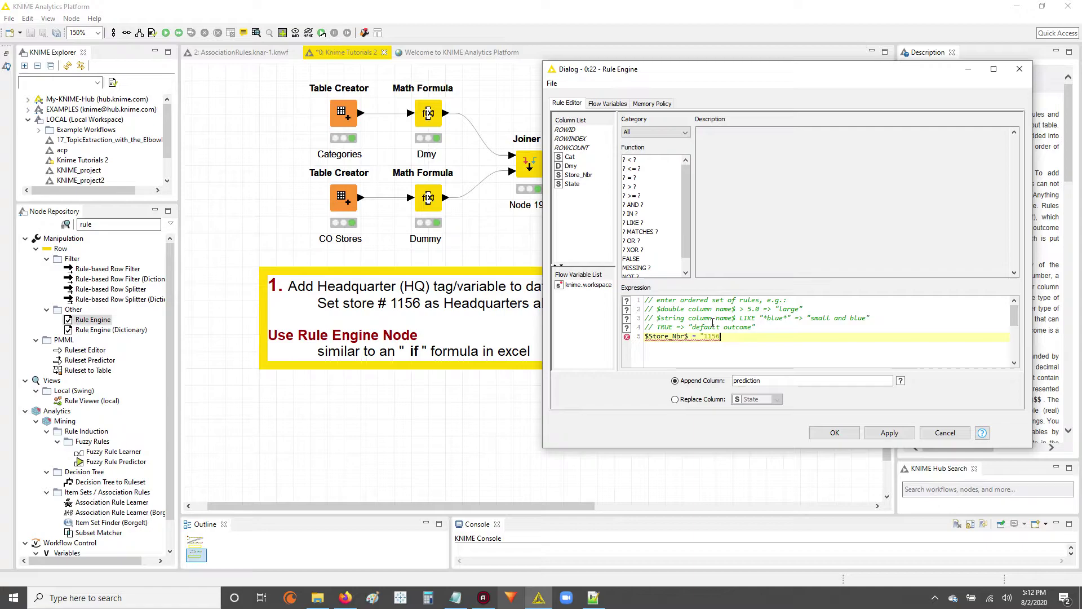
{"action": "type", "text": "\""}
{"action": "left_click_drag", "start_coordinate": [703, 336], "coordinate": [721, 336]}
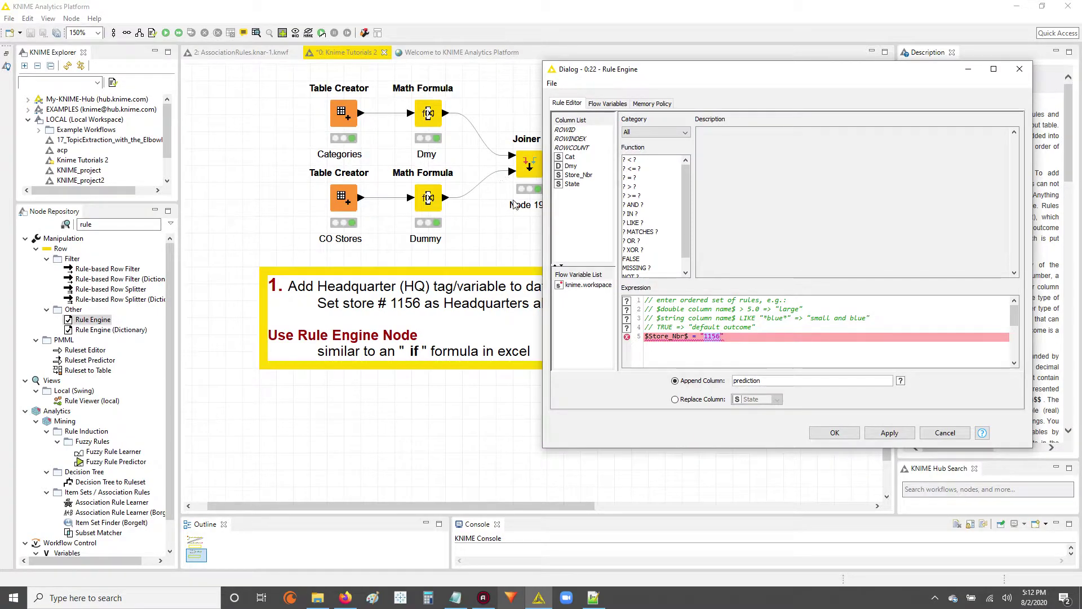
{"action": "left_click_drag", "start_coordinate": [721, 336], "coordinate": [704, 337]}
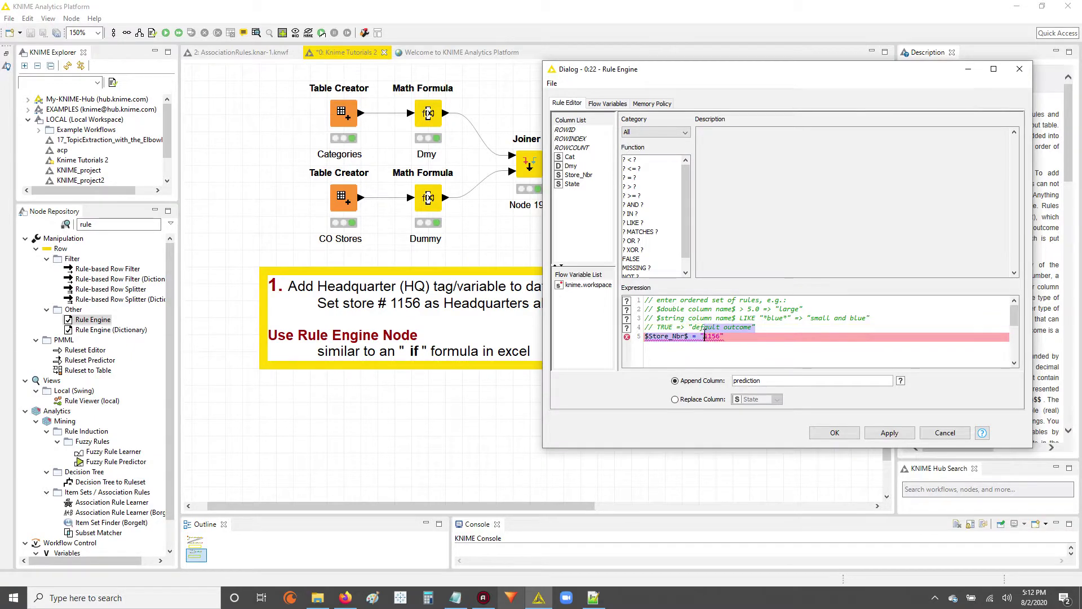
{"action": "left_click", "coordinate": [739, 336]}
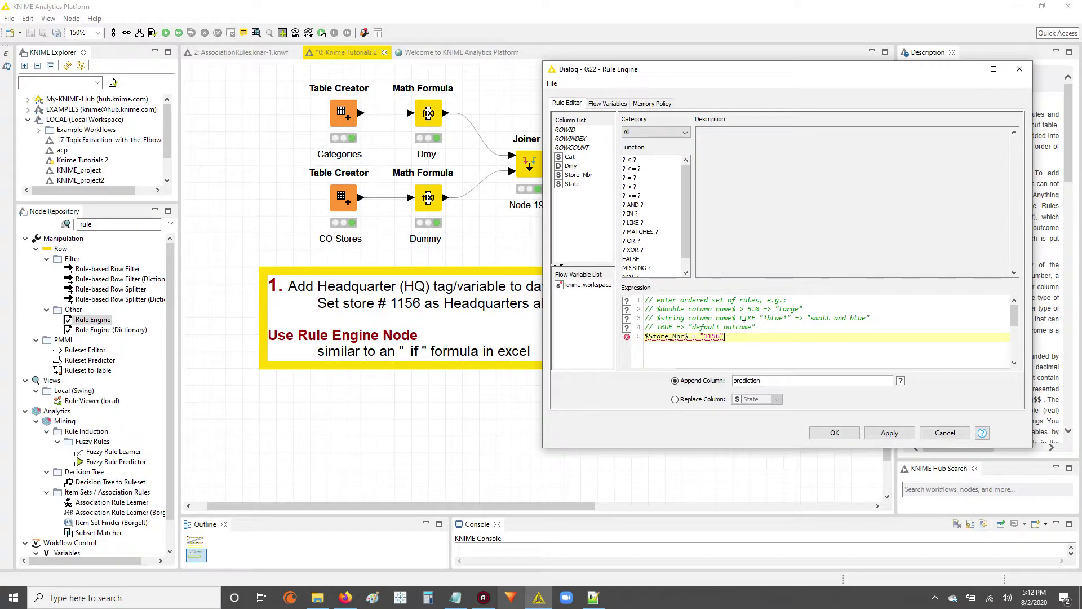
Complete the line 5 rule with the outcome => "HQ"
{"action": "triple_click", "coordinate": [704, 336]}
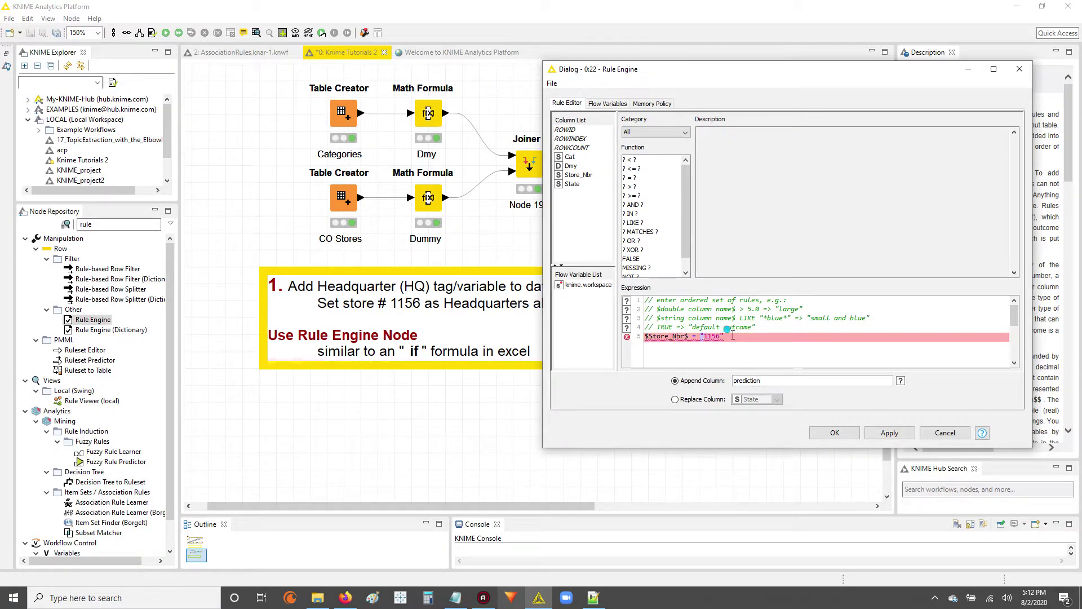
{"action": "left_click", "coordinate": [733, 336]}
{"action": "triple_click", "coordinate": [735, 336]}
{"action": "left_click", "coordinate": [741, 336]}
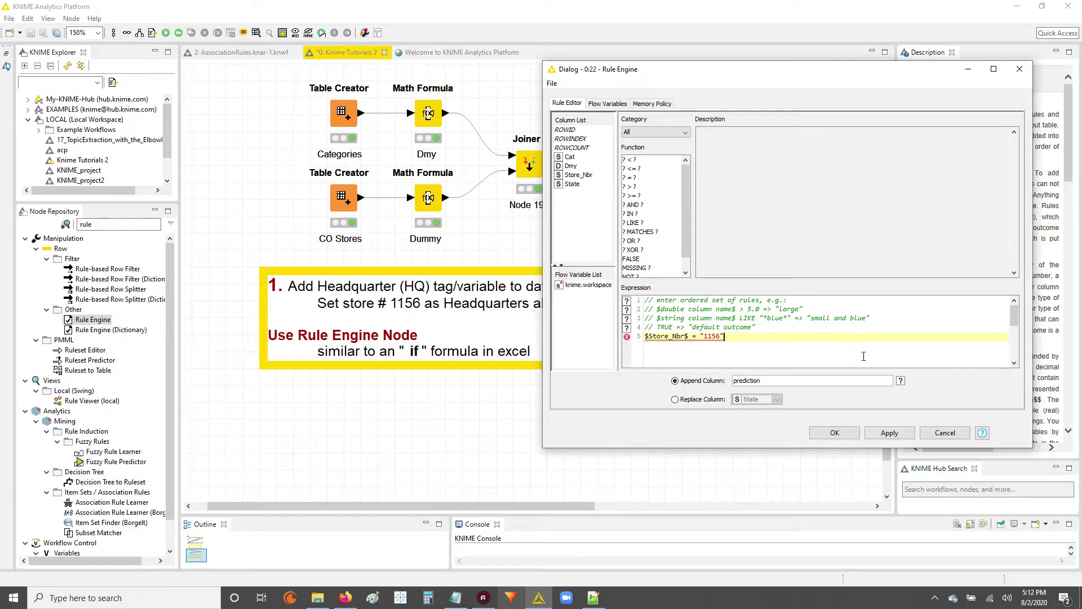
{"action": "triple_click", "coordinate": [645, 336]}
{"action": "left_click", "coordinate": [707, 336]}
{"action": "type", "text": "=> \"HQ\""}
Highlight the store reference, arrow and "HQ" outcome to check the rule
{"action": "left_click_drag", "start_coordinate": [646, 336], "coordinate": [693, 335]}
{"action": "left_click", "coordinate": [695, 335]}
{"action": "left_click_drag", "start_coordinate": [728, 337], "coordinate": [733, 337]}
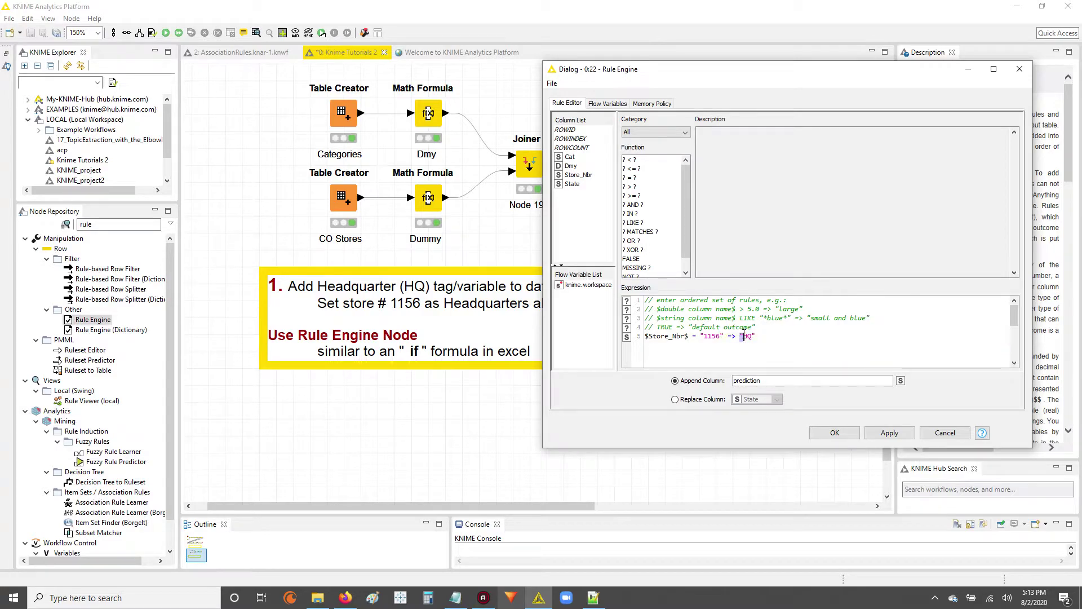
{"action": "left_click_drag", "start_coordinate": [739, 337], "coordinate": [757, 336]}
{"action": "left_click", "coordinate": [758, 337]}
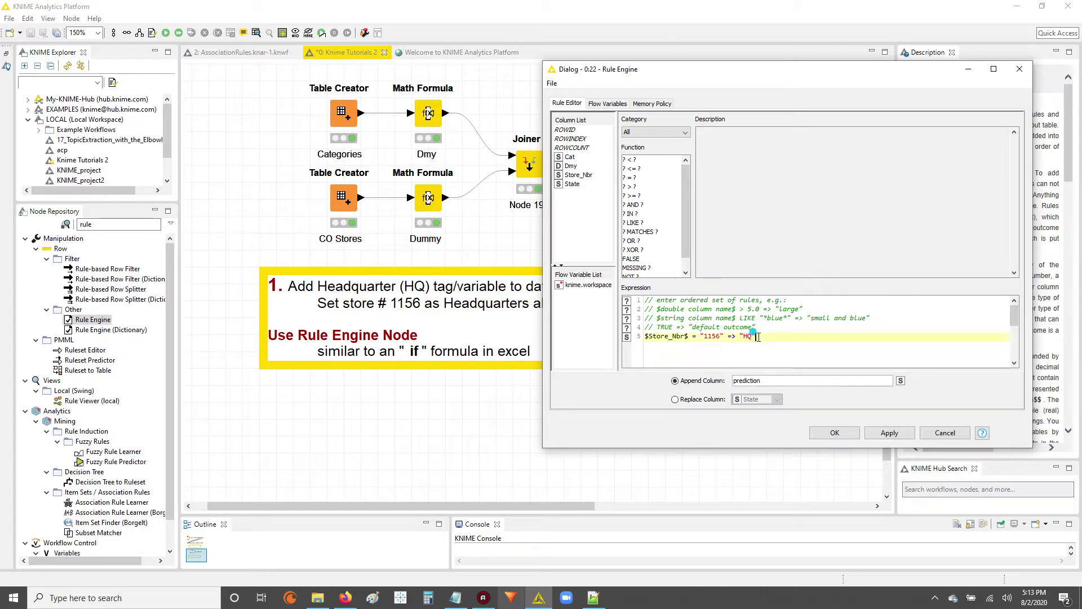
Add the default rule TRUE => "NA" on line 6
{"action": "key", "text": "Return"}
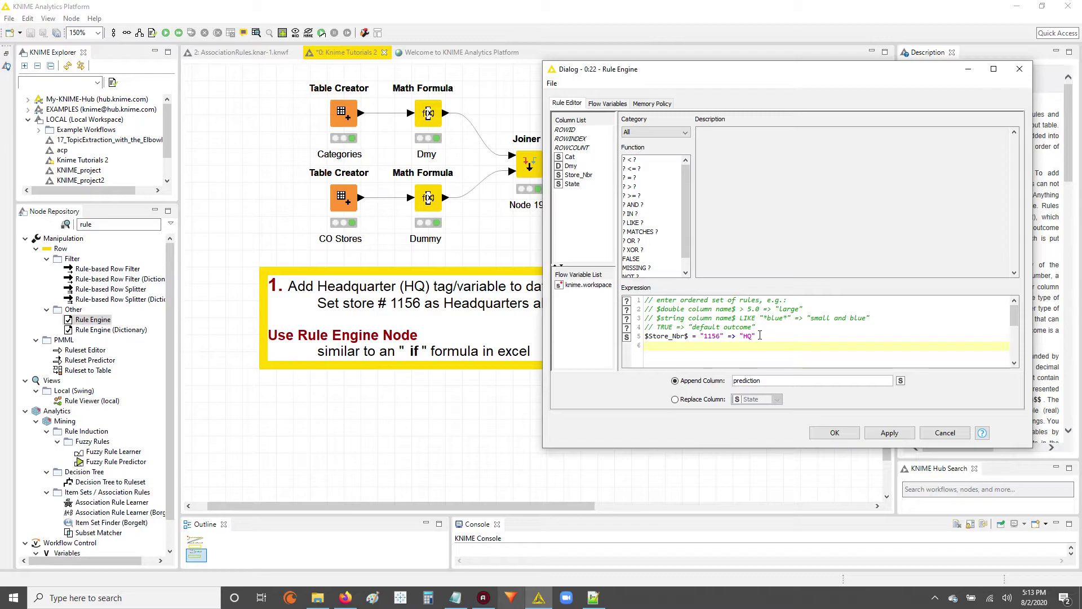
{"action": "key", "text": "Caps_Lock"}
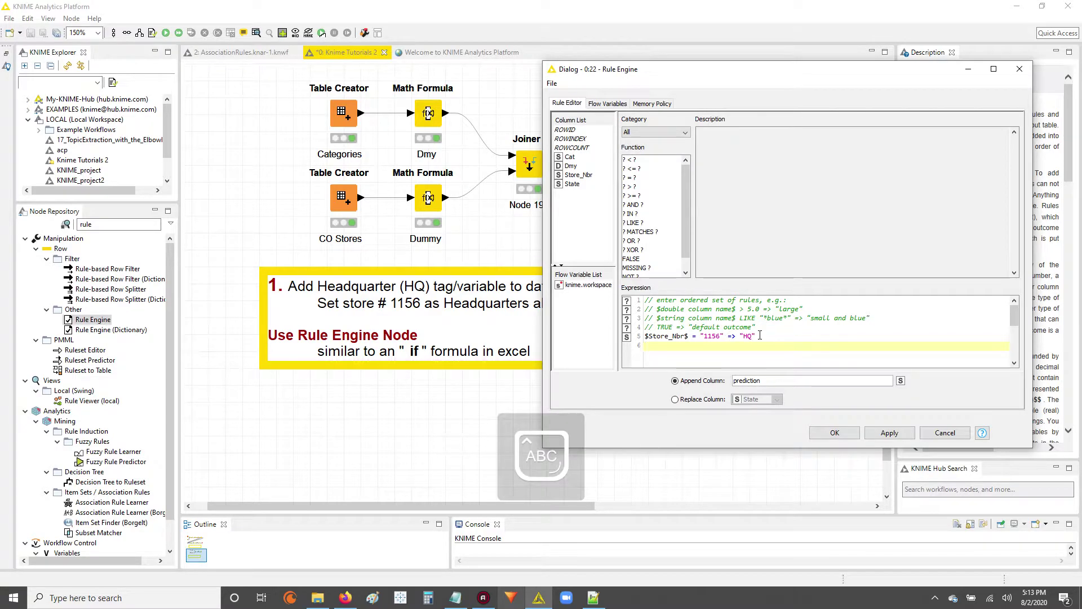
{"action": "type", "text": "TRUE"}
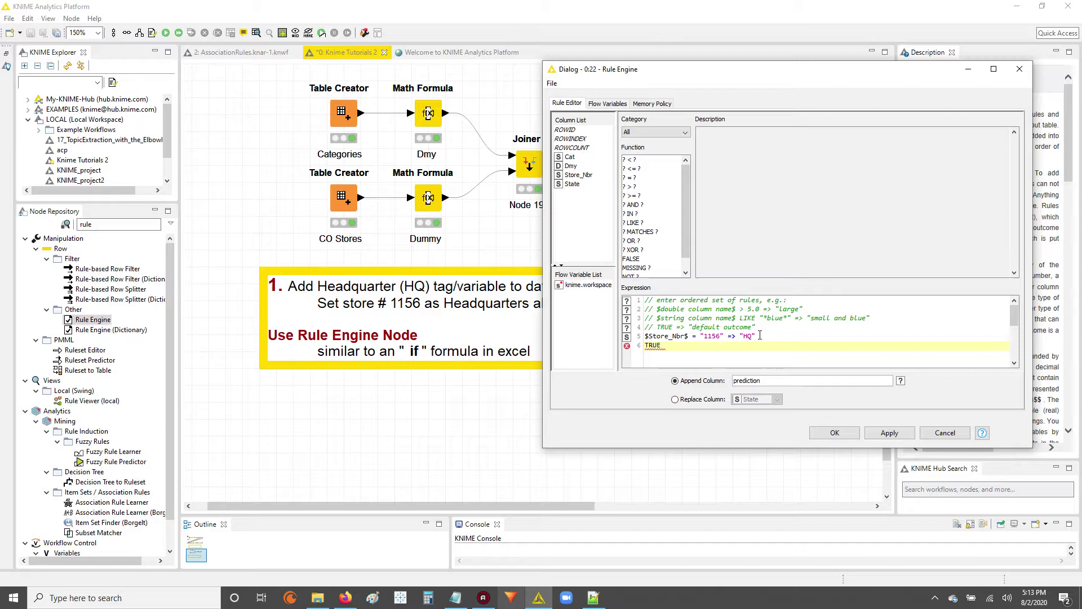
{"action": "type", "text": " => \"na\""}
{"action": "key", "text": "BackSpace"}
{"action": "key", "text": "BackSpace"}
{"action": "key", "text": "BackSpace"}
{"action": "key", "text": "Caps_Lock"}
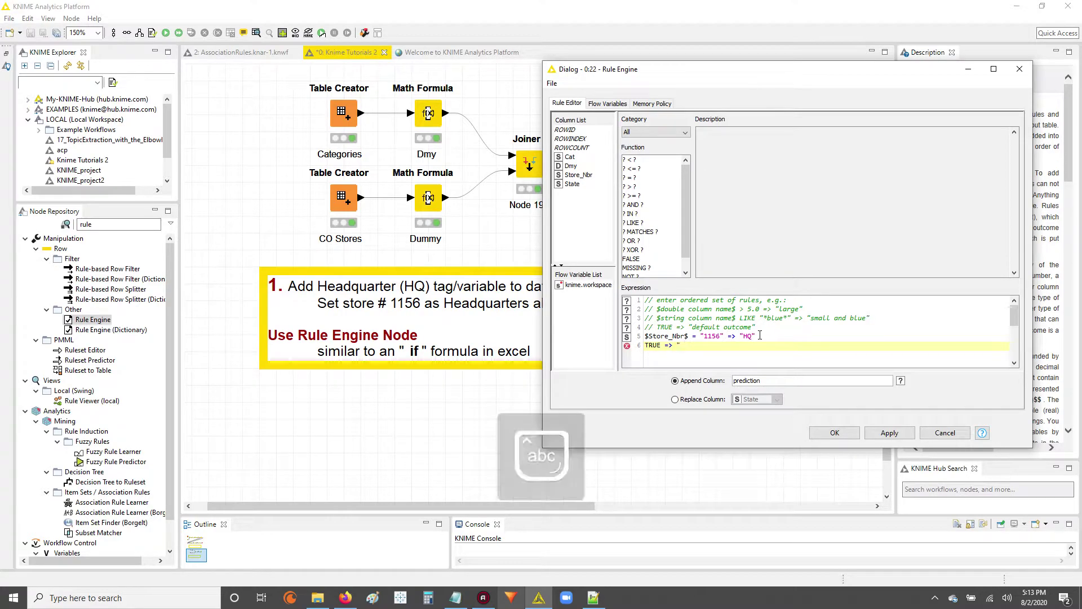
{"action": "type", "text": "NA\""}
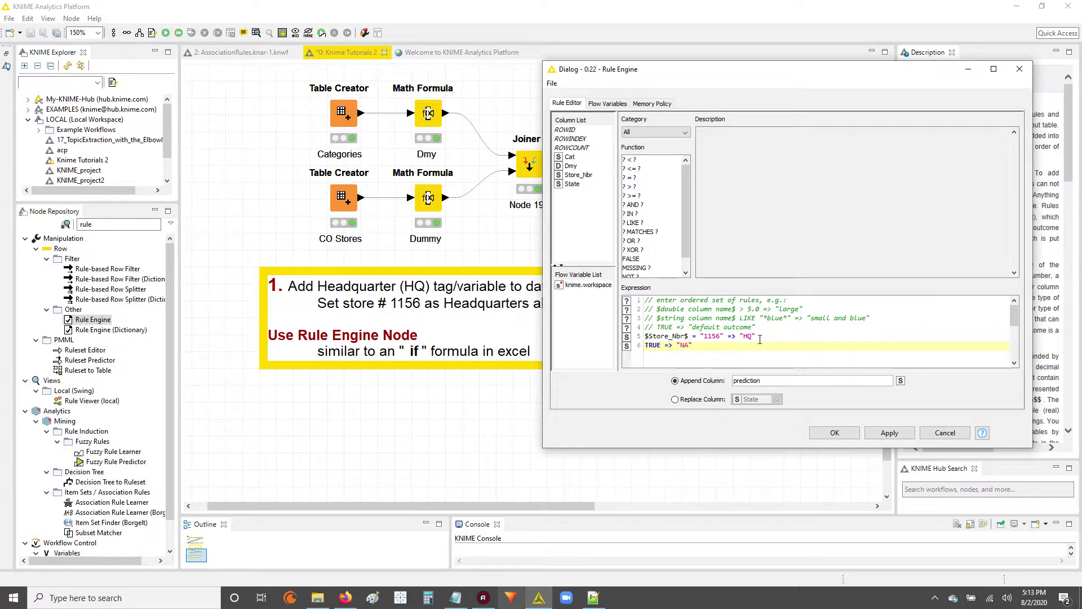
Highlight the store 1156 rule and the "NA" default outcome to review both rules
{"action": "left_click_drag", "start_coordinate": [755, 336], "coordinate": [639, 336]}
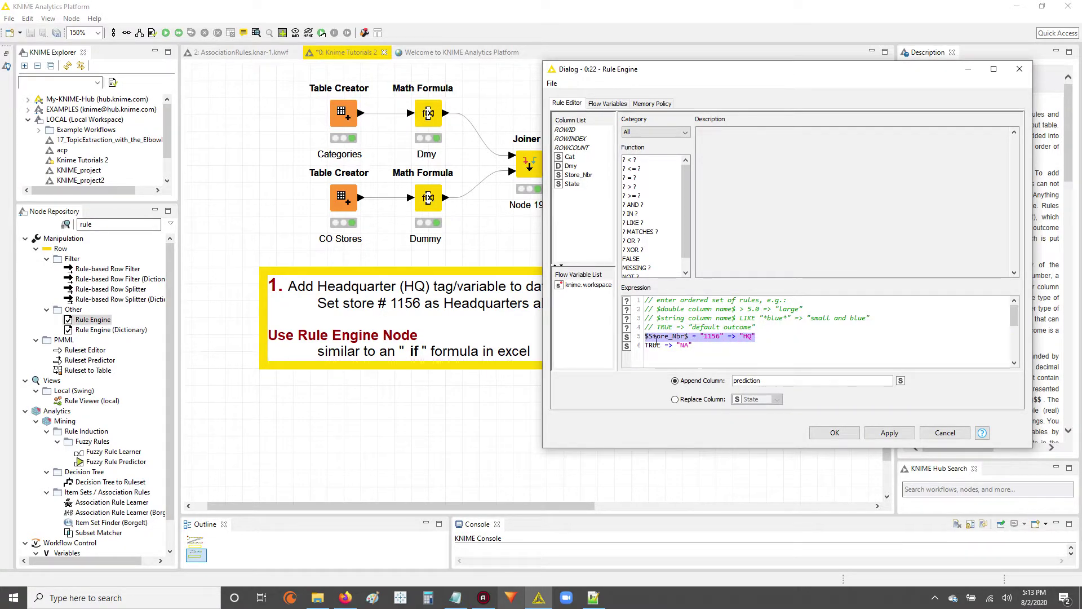
{"action": "left_click", "coordinate": [689, 347]}
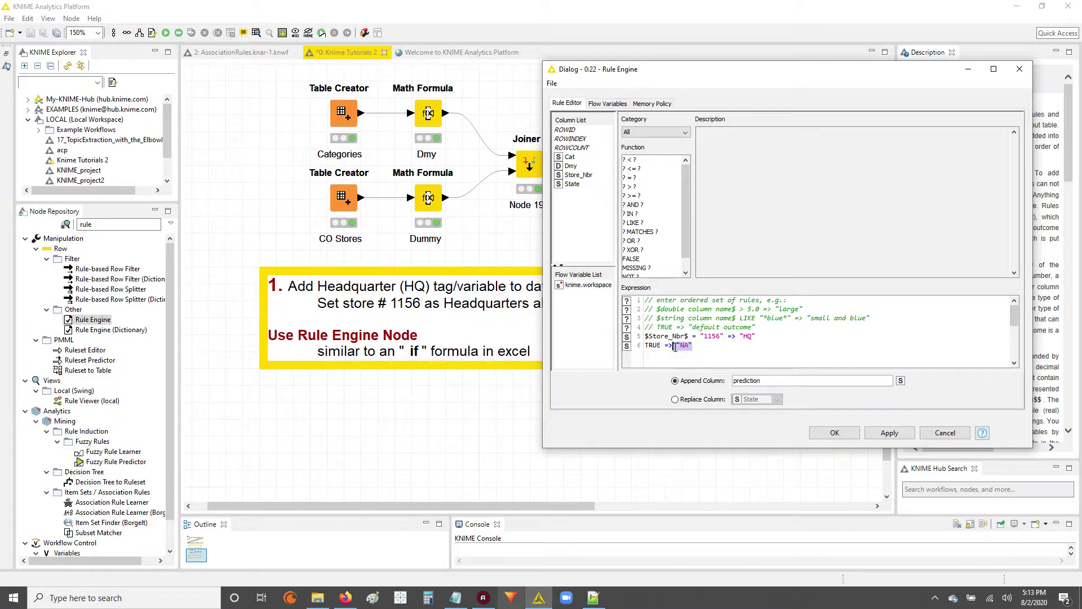
{"action": "left_click", "coordinate": [700, 336]}
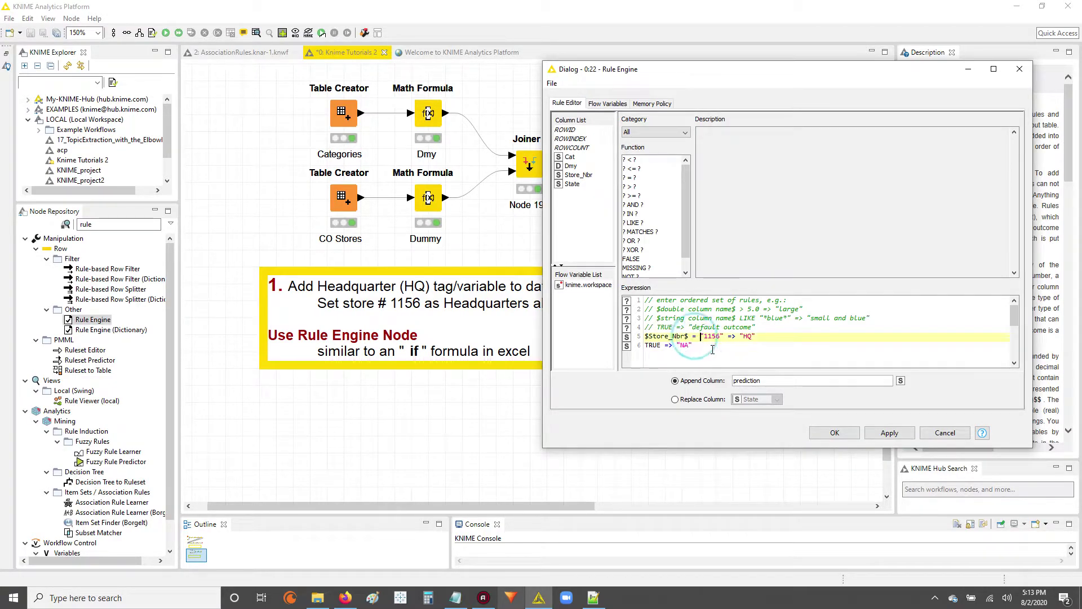
{"action": "left_click_drag", "start_coordinate": [695, 347], "coordinate": [681, 346]}
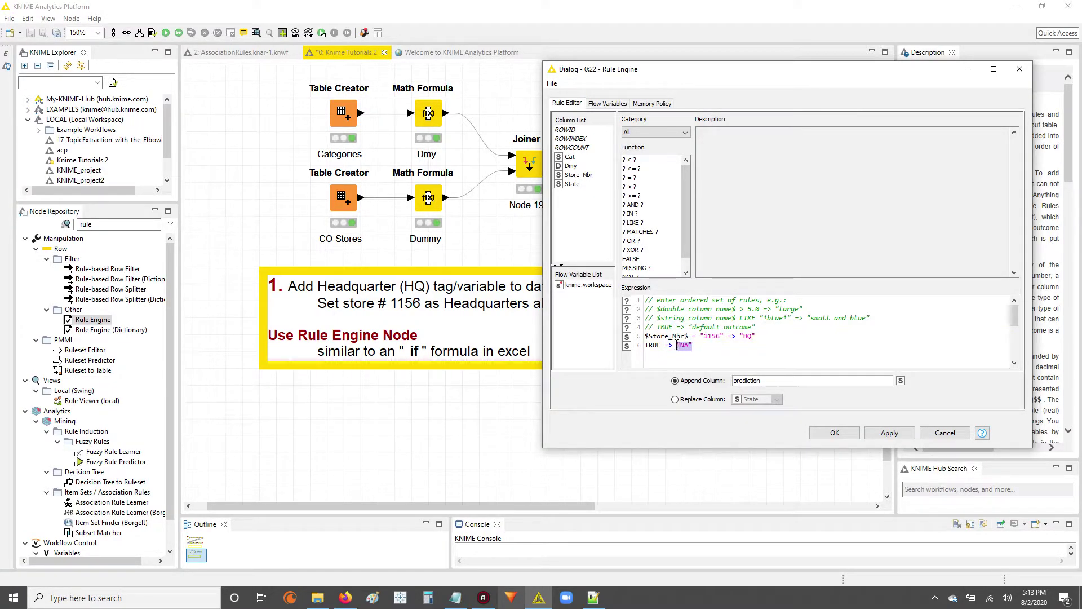
{"action": "left_click", "coordinate": [767, 336]}
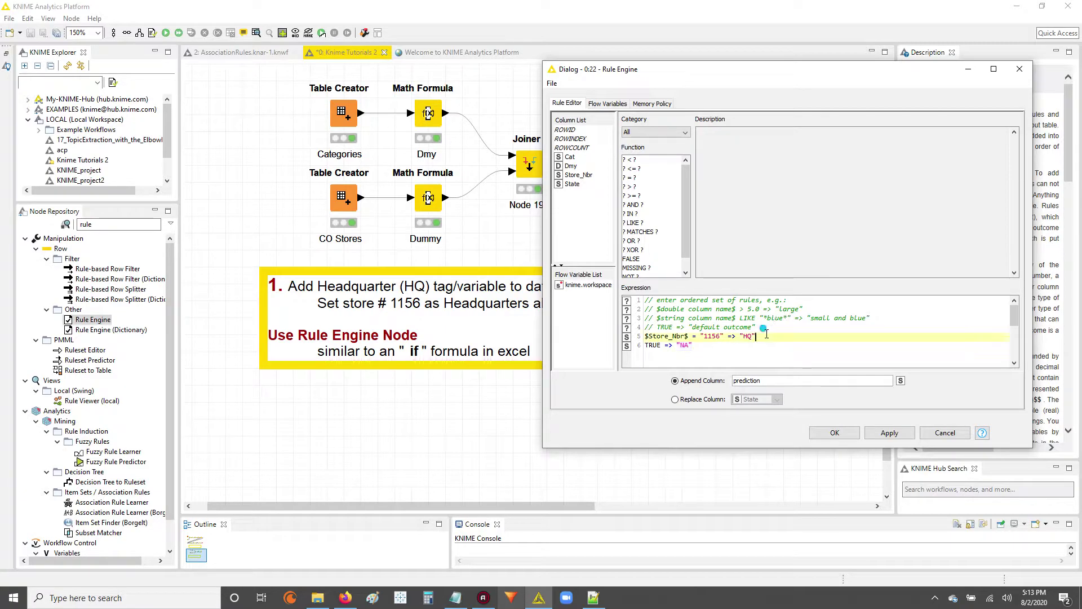
{"action": "left_click_drag", "start_coordinate": [766, 336], "coordinate": [672, 345]}
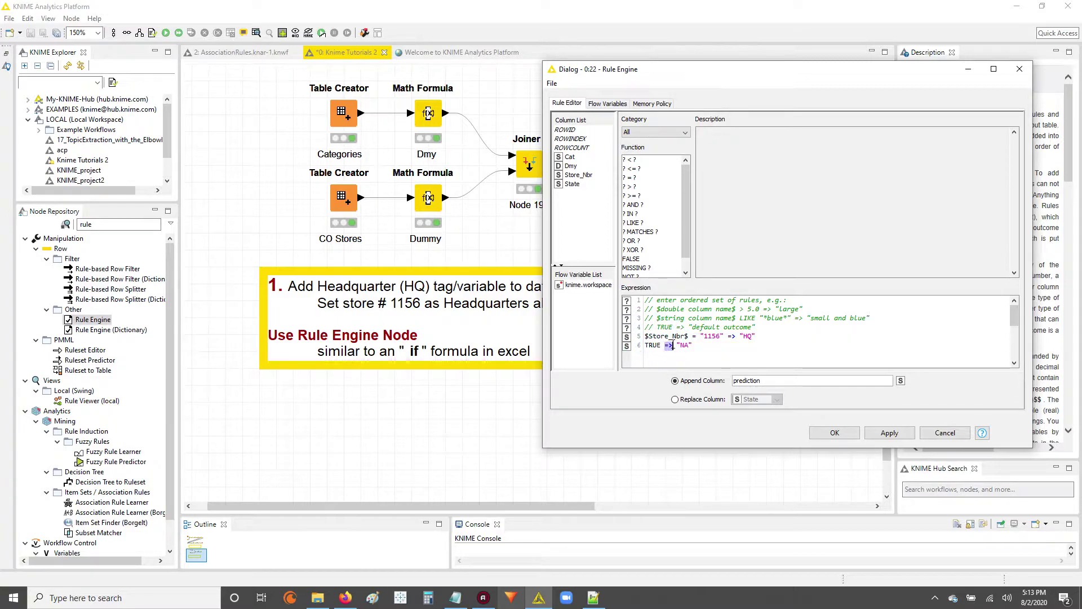
{"action": "left_click", "coordinate": [715, 346]}
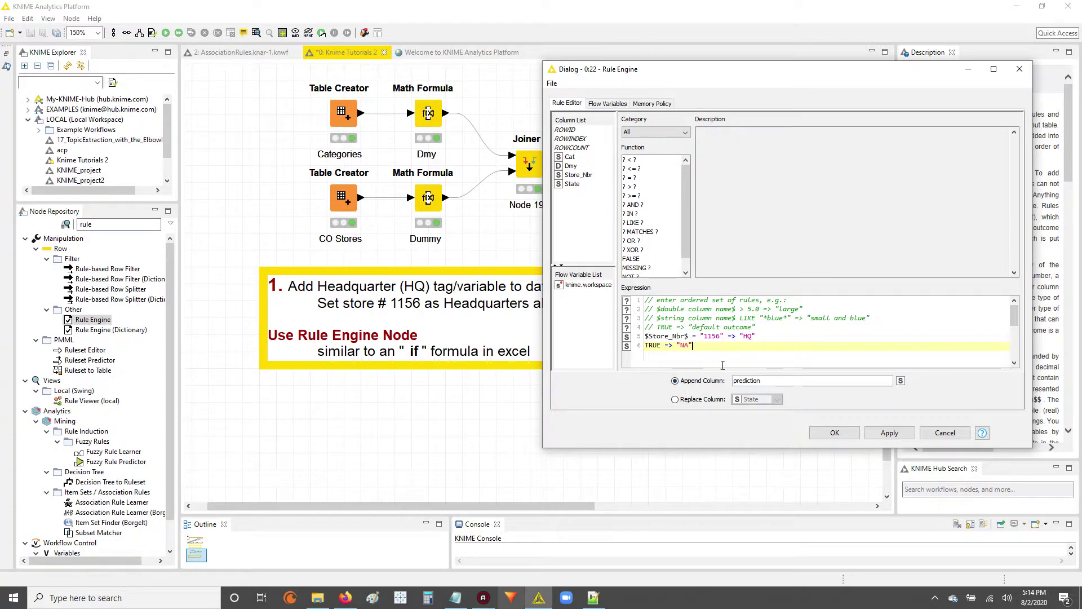
{"action": "left_click_drag", "start_coordinate": [723, 366], "coordinate": [626, 328]}
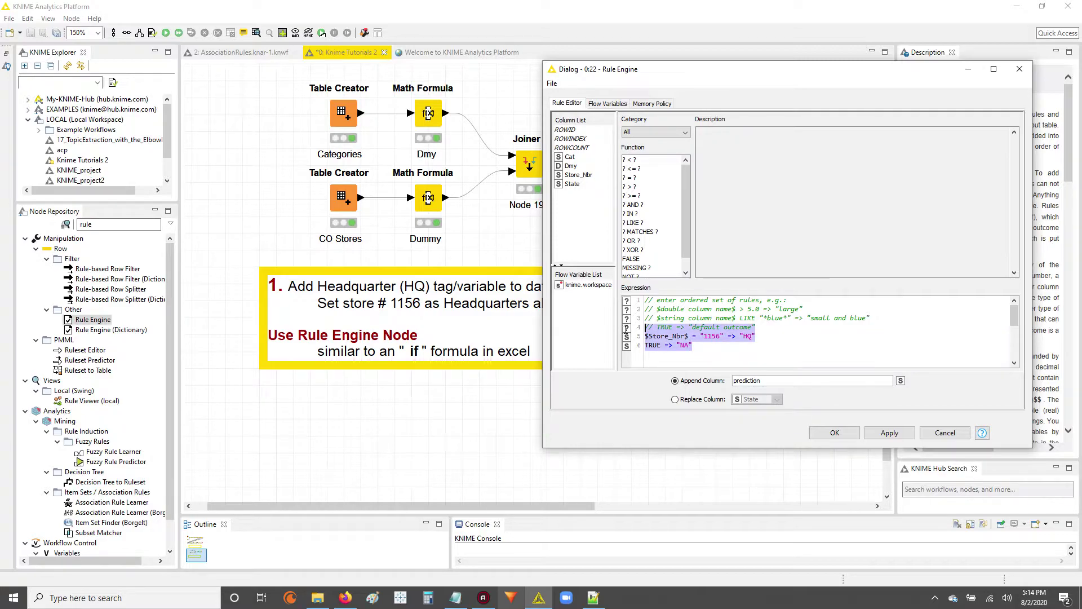
{"action": "left_click", "coordinate": [706, 351]}
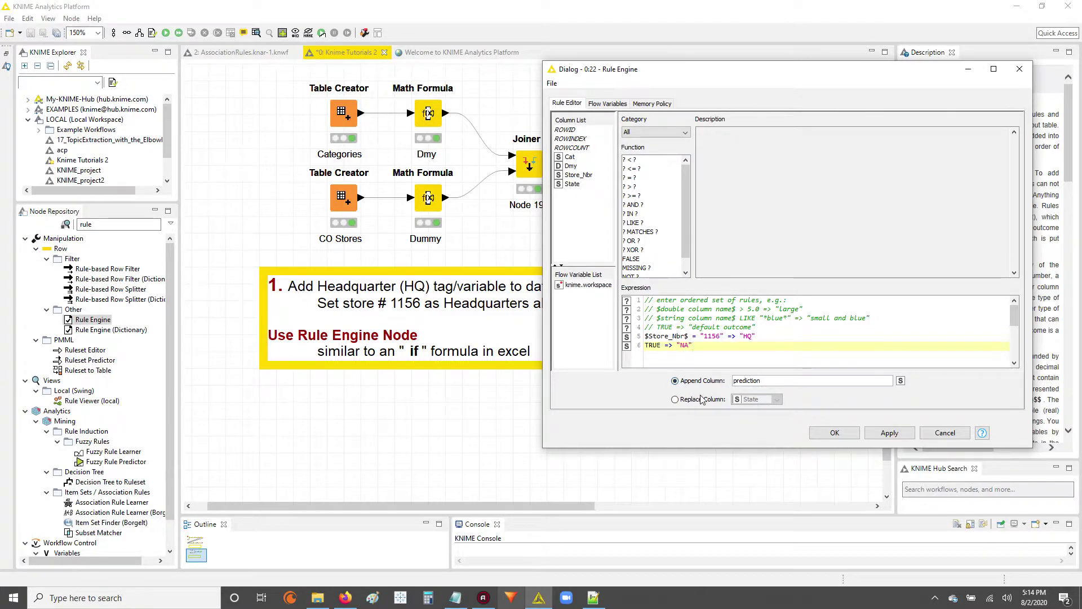
Keep Append Column, rename 'prediction' to Headquarters, and confirm the Rule Engine settings
{"action": "double_click", "coordinate": [747, 381]}
{"action": "left_click", "coordinate": [685, 401]}
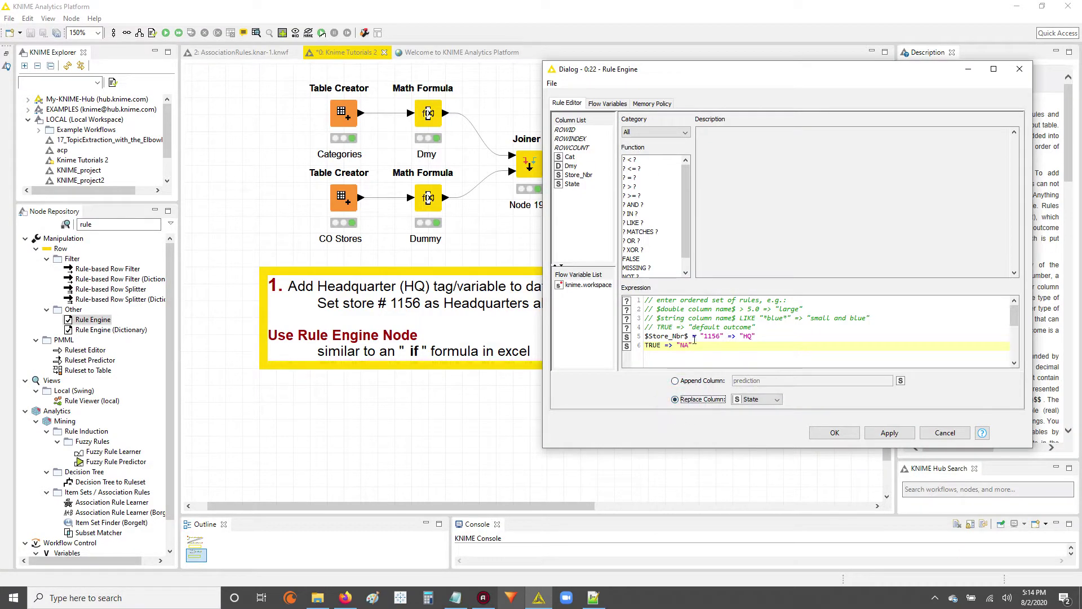
{"action": "left_click", "coordinate": [752, 400]}
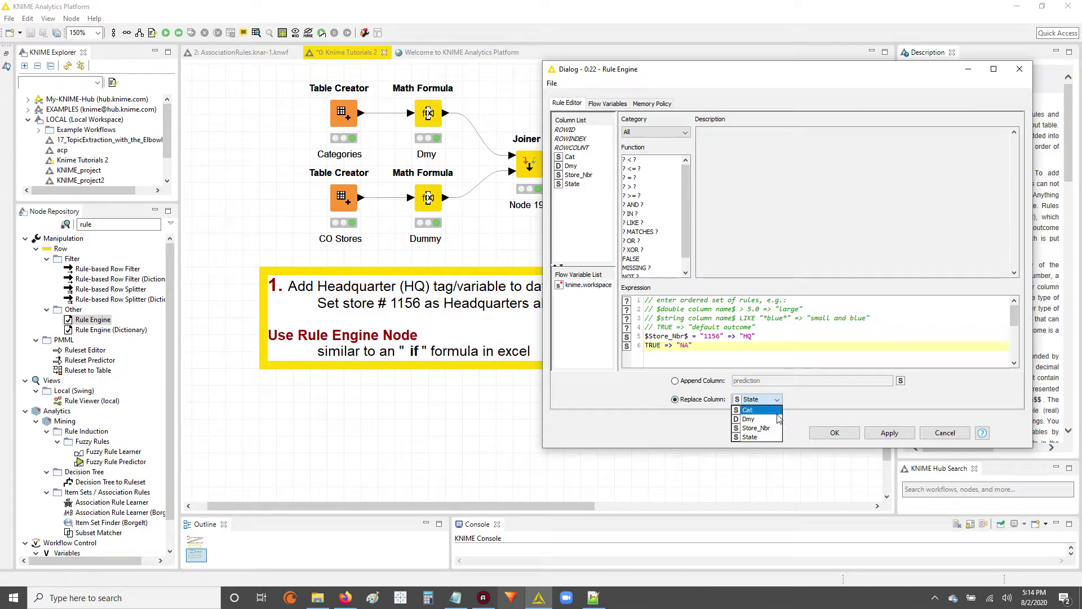
{"action": "left_click", "coordinate": [641, 407]}
{"action": "left_click", "coordinate": [677, 381]}
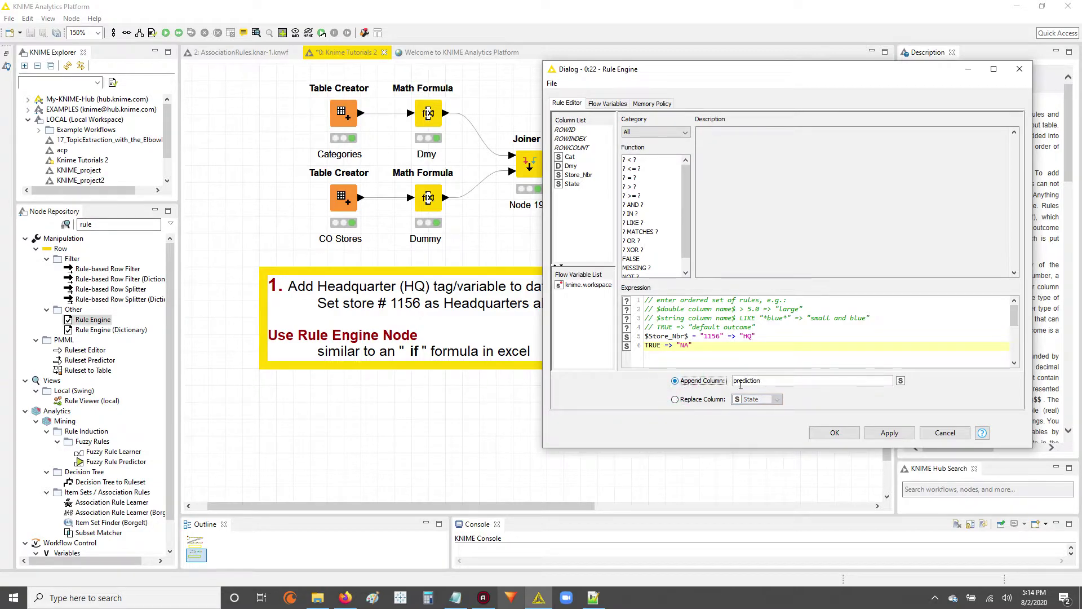
{"action": "left_click", "coordinate": [778, 381]}
{"action": "double_click", "coordinate": [779, 383]}
{"action": "type", "text": "Headquarters"}
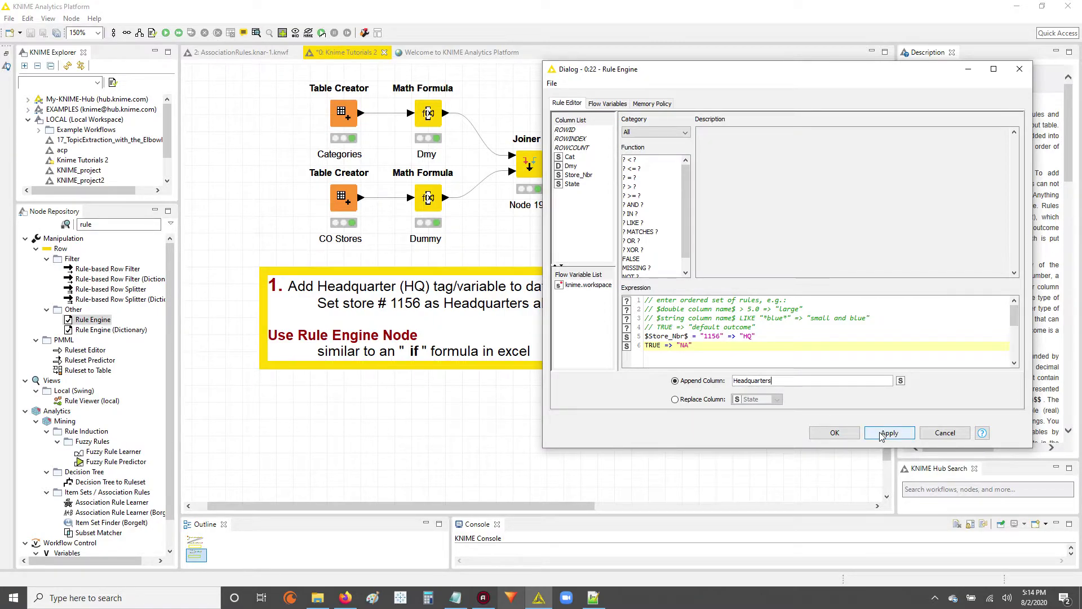
{"action": "left_click", "coordinate": [839, 433]}
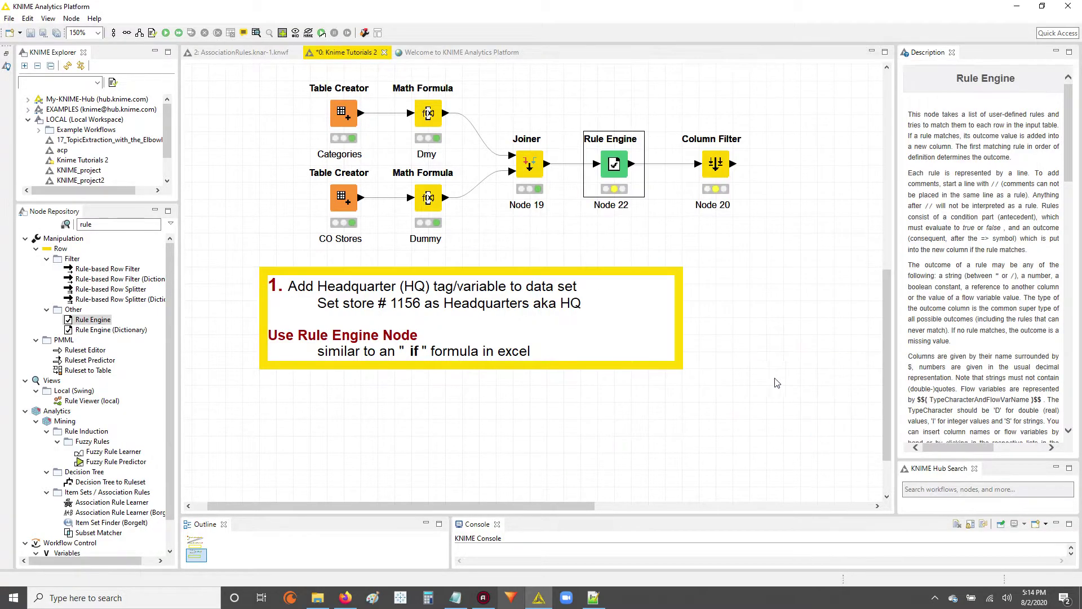
Execute the Rule Engine node (Node 22)
{"action": "right_click", "coordinate": [614, 165]}
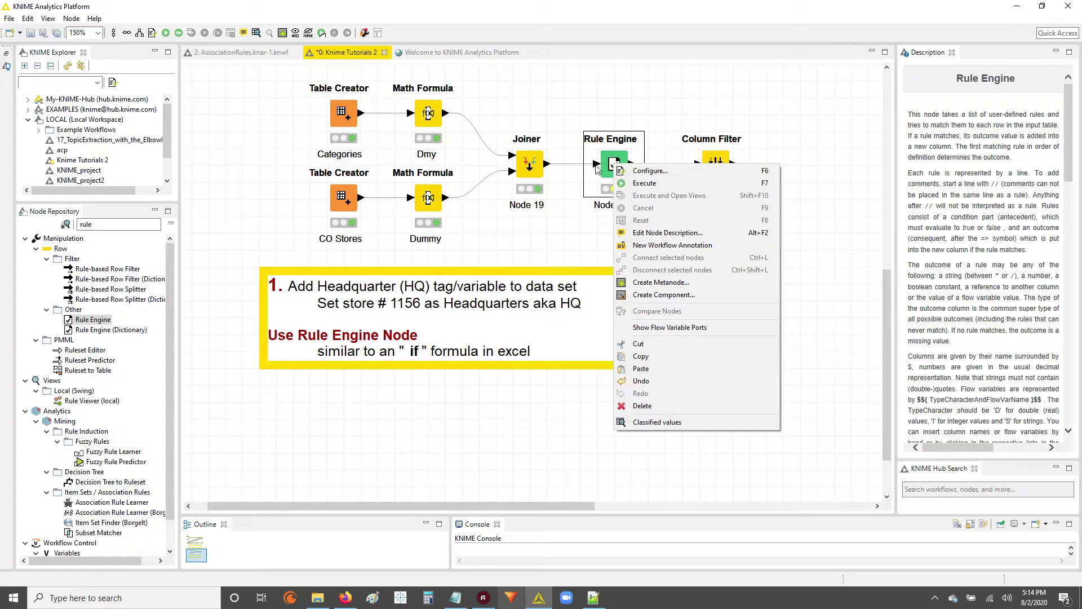
{"action": "left_click", "coordinate": [675, 187]}
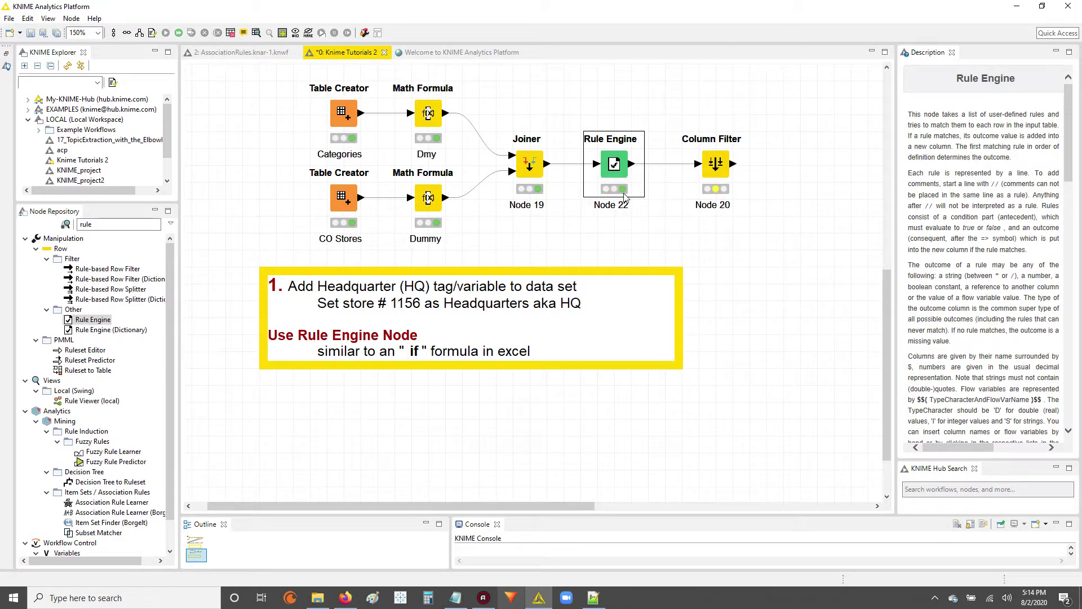
{"action": "right_click", "coordinate": [615, 165]}
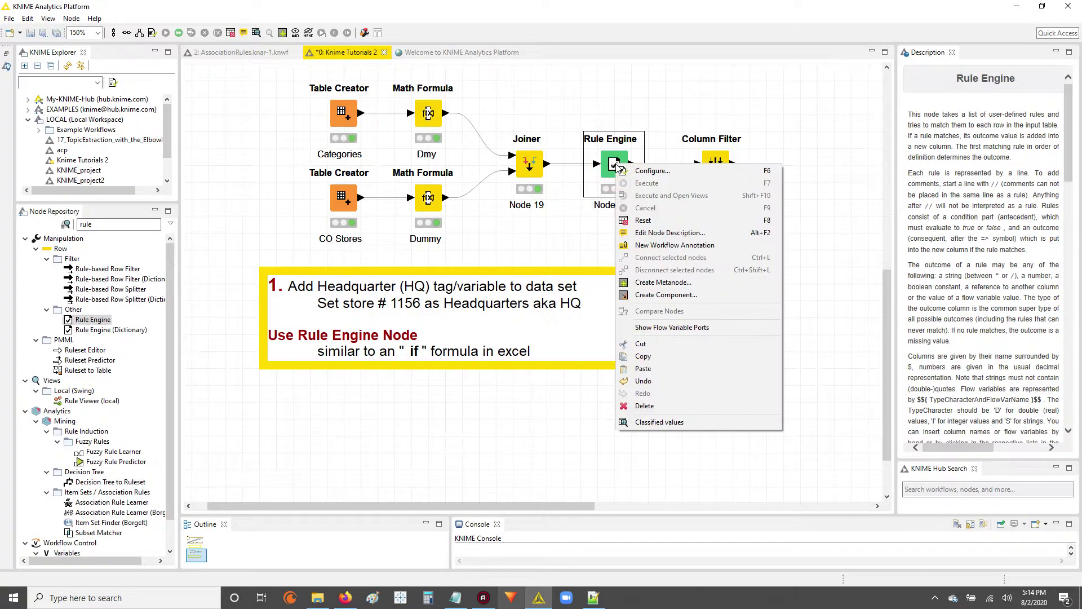
Open the Rule Engine output table and shrink it beside the workflow
{"action": "left_click", "coordinate": [722, 424]}
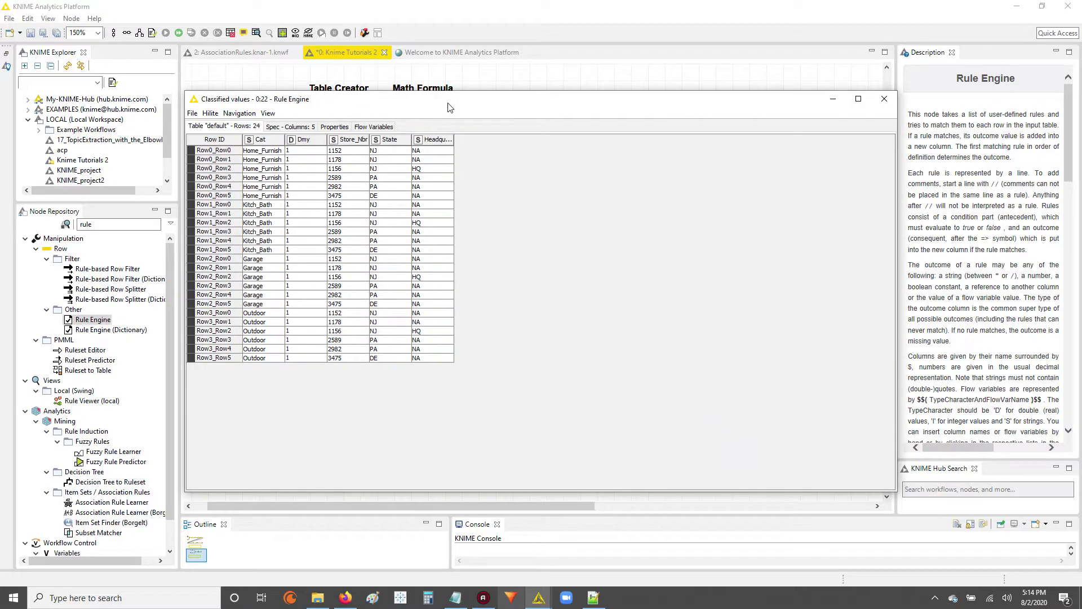
{"action": "left_click_drag", "start_coordinate": [447, 102], "coordinate": [617, 138]}
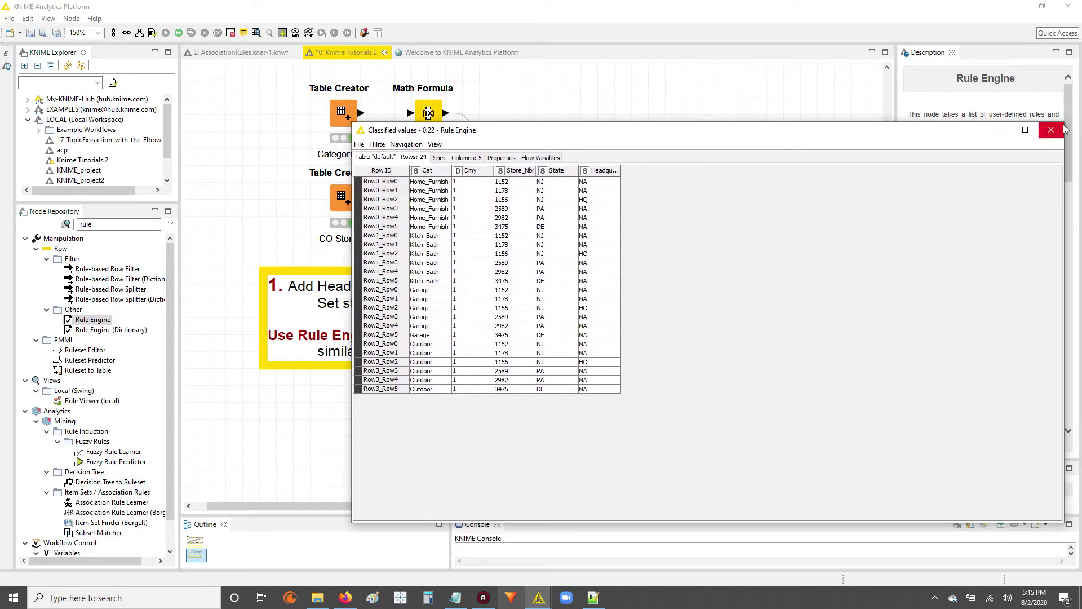
{"action": "mouse_move", "coordinate": [1064, 121]}
{"action": "left_mouse_down"}
{"action": "mouse_move", "coordinate": [700, 177]}
{"action": "mouse_move", "coordinate": [676, 62]}
{"action": "mouse_move", "coordinate": [696, 236]}
{"action": "mouse_move", "coordinate": [677, 231]}
{"action": "left_mouse_up"}
{"action": "mouse_move", "coordinate": [527, 247]}
{"action": "left_mouse_down"}
{"action": "mouse_move", "coordinate": [735, 172]}
{"action": "mouse_move", "coordinate": [692, 164]}
{"action": "left_mouse_up"}
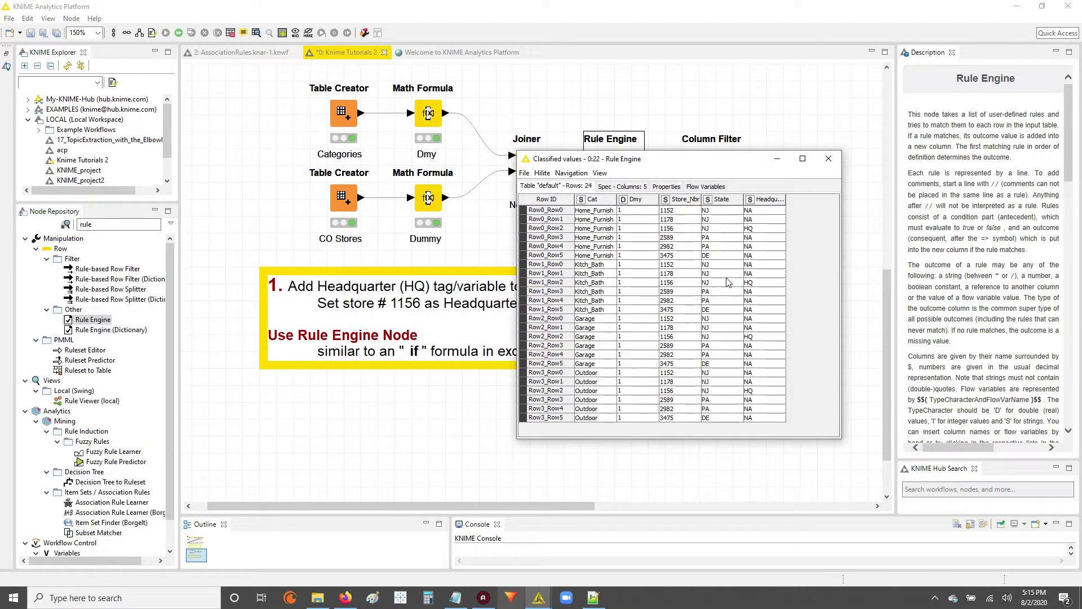
Widen the Headquarters column and pick out the HQ rows for store 1156
{"action": "left_click_drag", "start_coordinate": [785, 200], "coordinate": [761, 273]}
{"action": "left_click", "coordinate": [765, 228]}
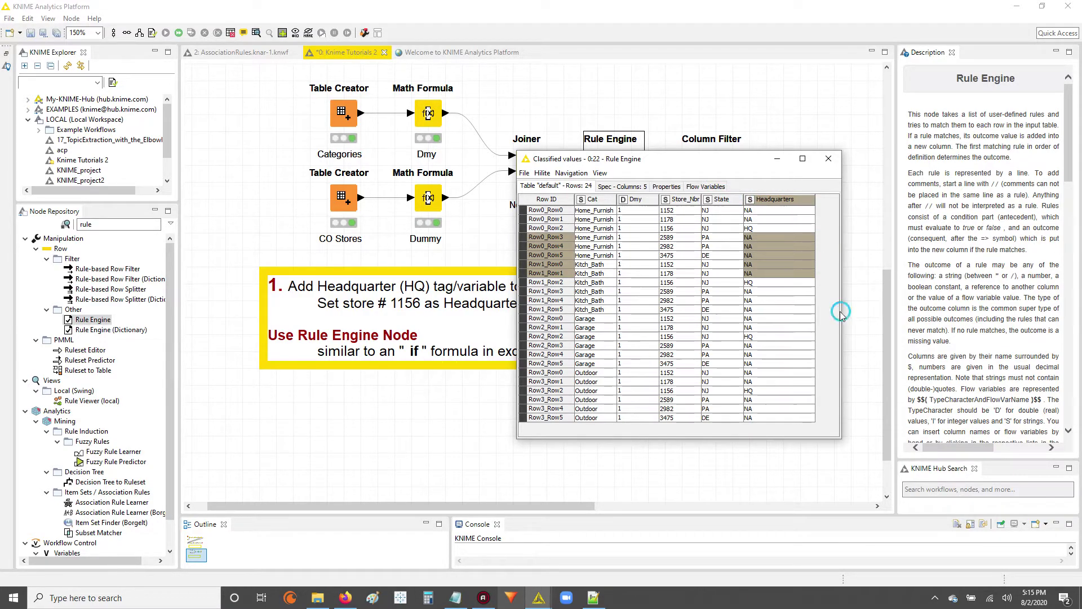
{"action": "left_click", "coordinate": [771, 282]}
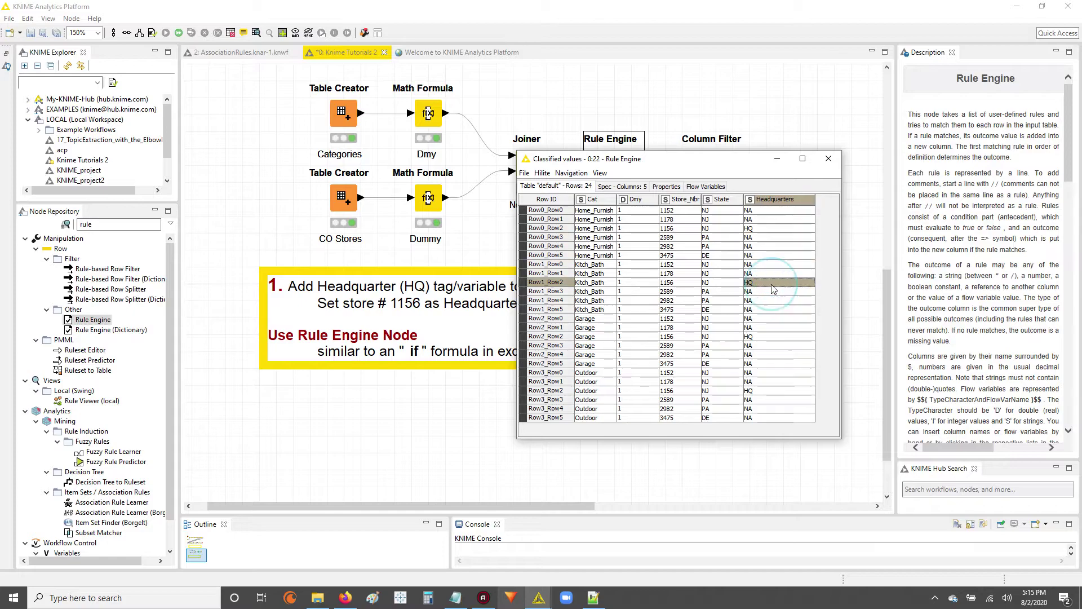
{"action": "left_click", "coordinate": [768, 200]}
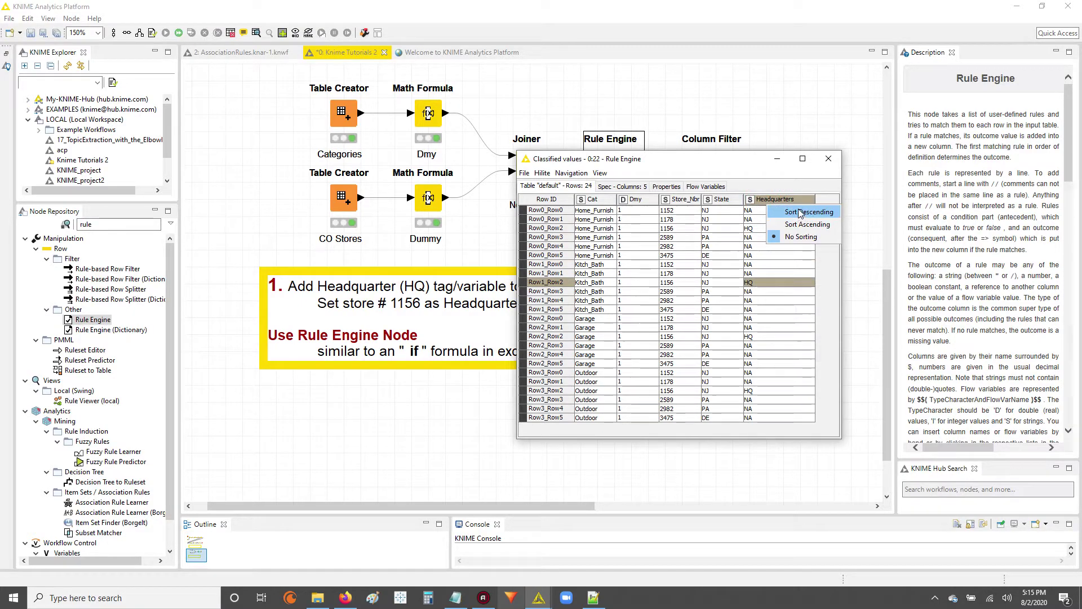
Sort the table descending by Headquarters and inspect the NA and HQ rows
{"action": "left_click", "coordinate": [799, 213]}
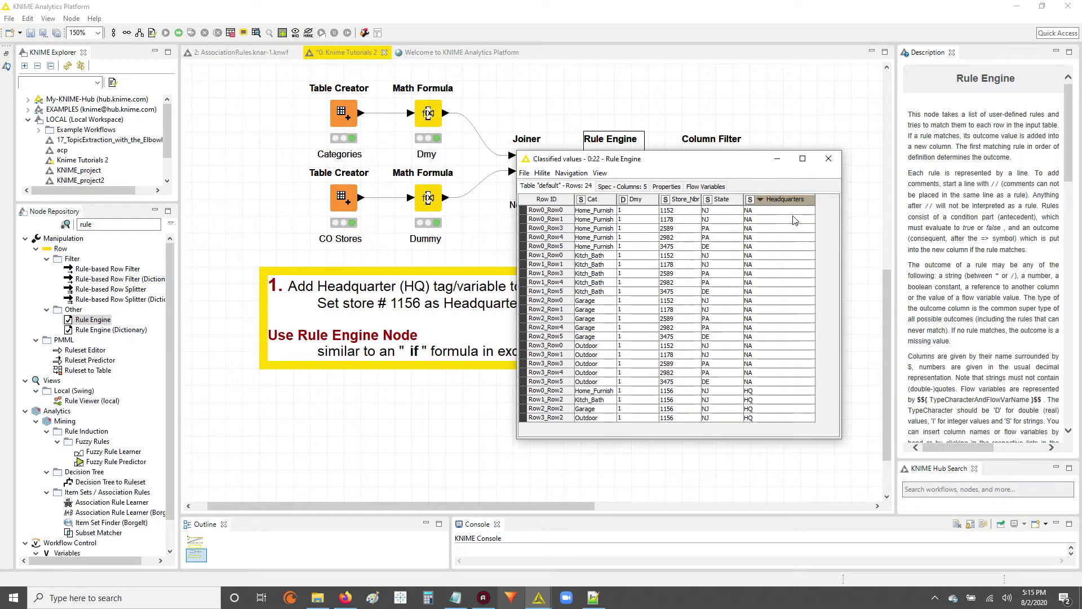
{"action": "left_click_drag", "start_coordinate": [773, 210], "coordinate": [757, 413]}
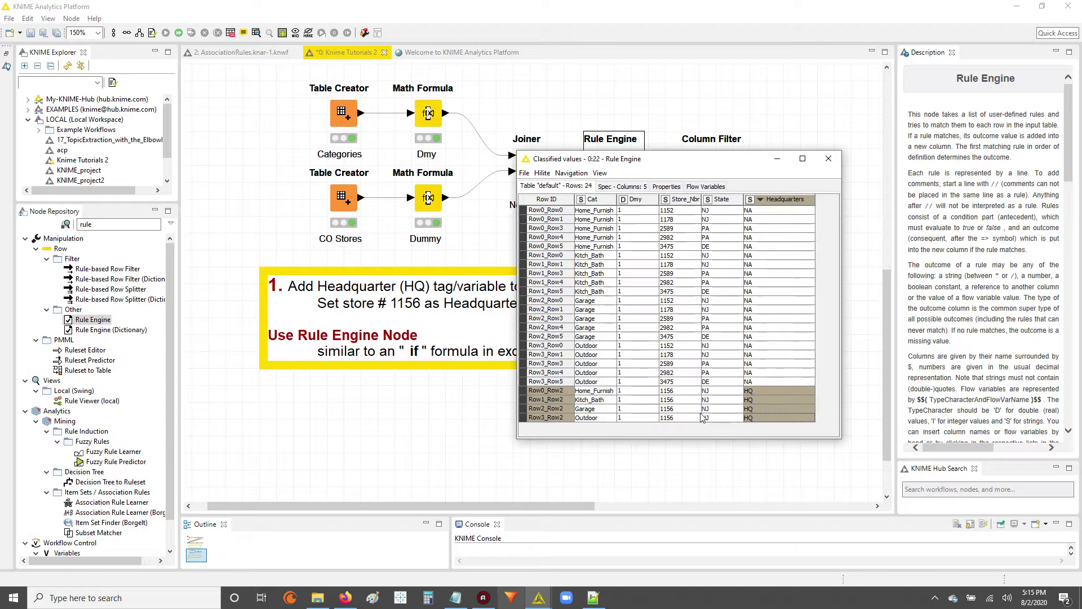
{"action": "left_click", "coordinate": [675, 391]}
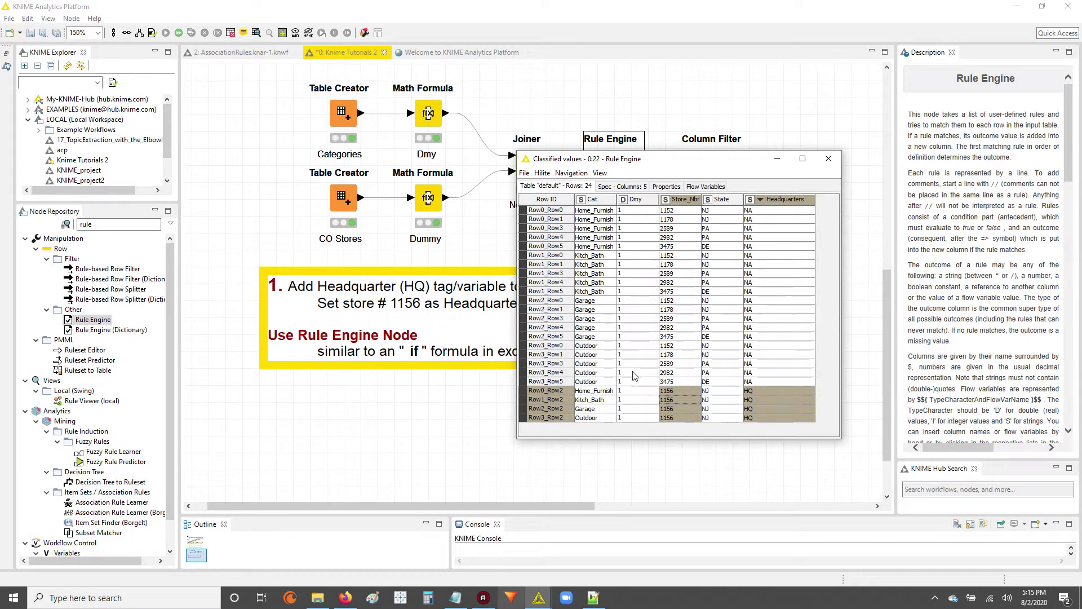
{"action": "left_click_drag", "start_coordinate": [756, 382], "coordinate": [761, 212]}
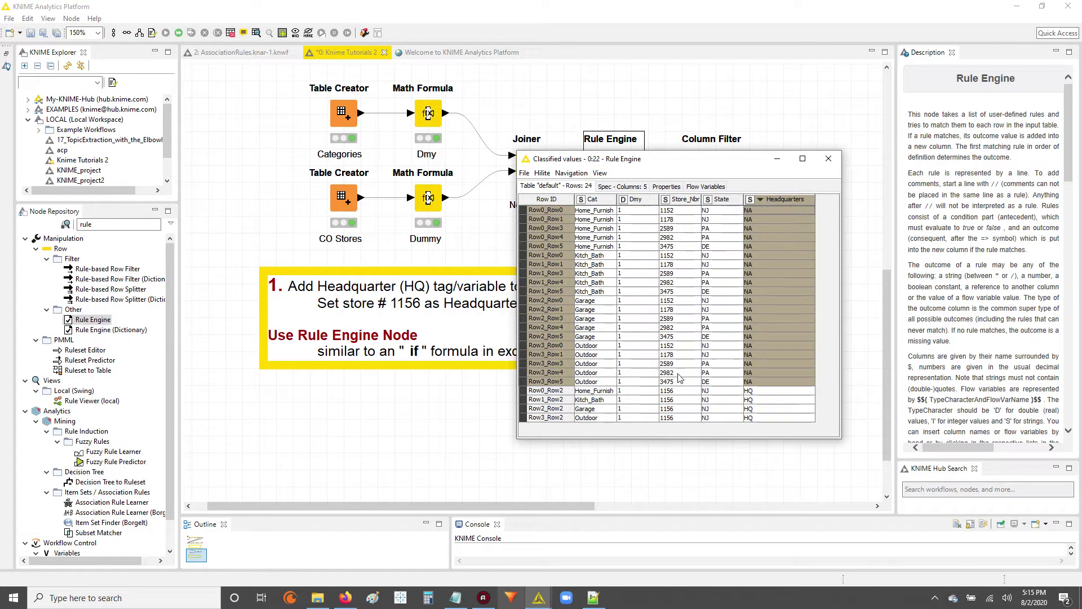
{"action": "left_click_drag", "start_coordinate": [680, 378], "coordinate": [685, 364]}
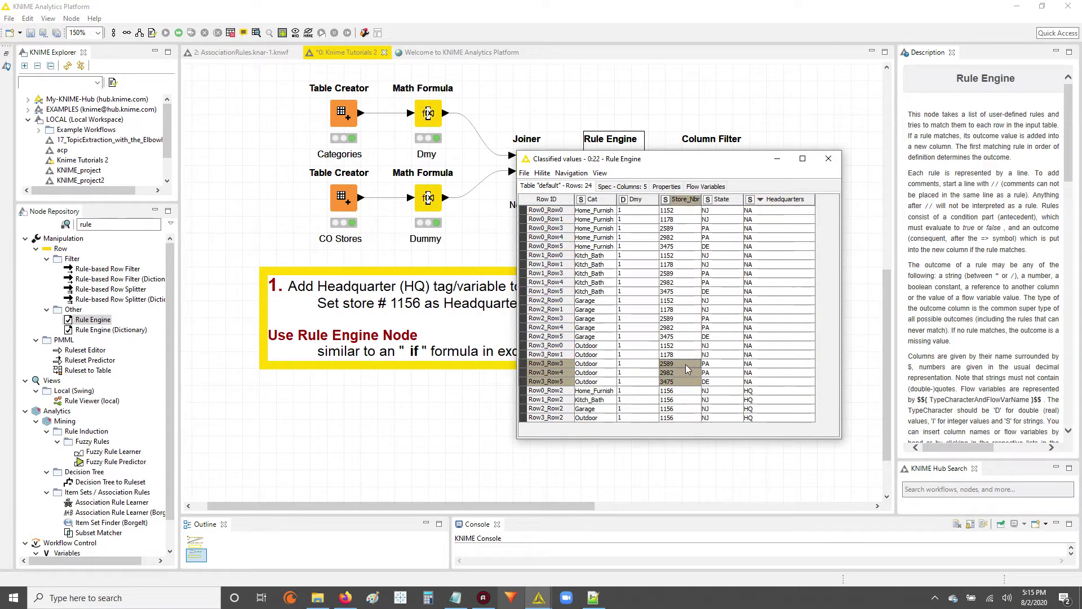
Sort descending by Store_Nbr and check store 1156's HQ rows are grouped together
{"action": "left_click", "coordinate": [676, 201]}
{"action": "left_click", "coordinate": [680, 219]}
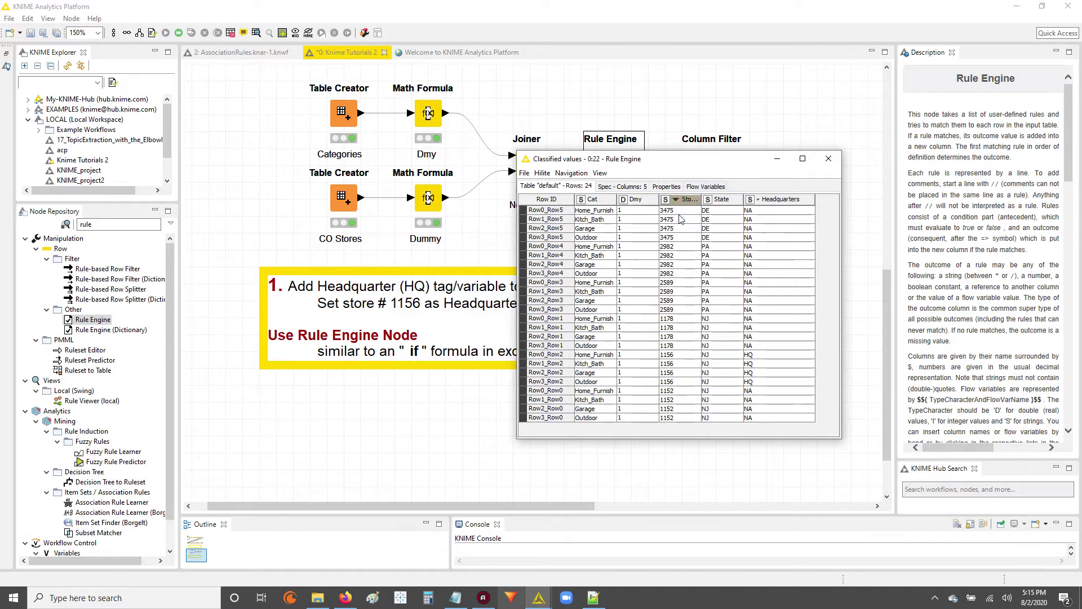
{"action": "left_click_drag", "start_coordinate": [676, 391], "coordinate": [678, 417]}
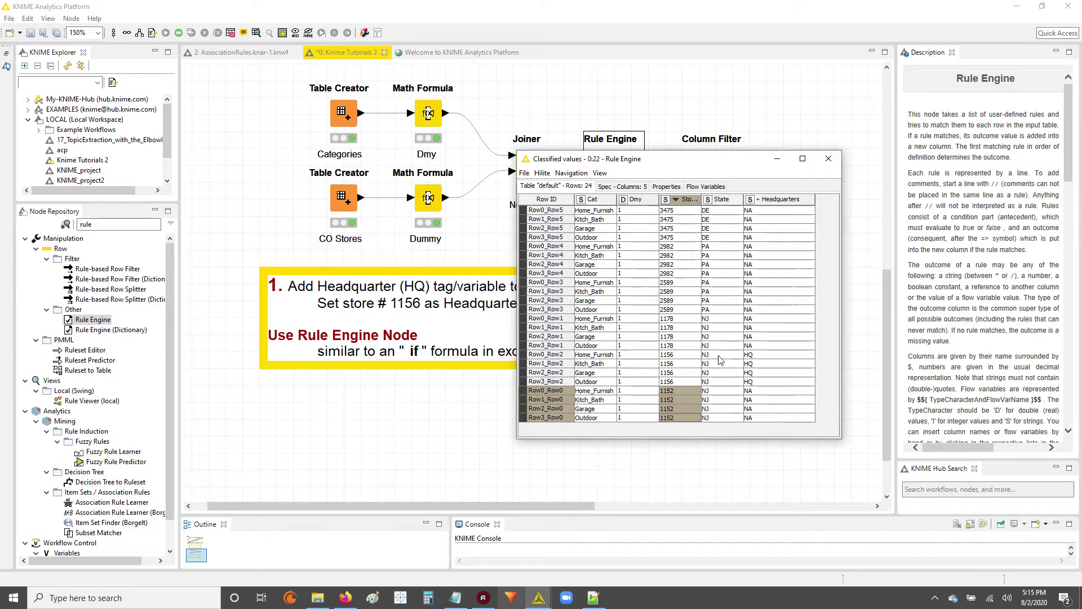
{"action": "left_click_drag", "start_coordinate": [676, 354], "coordinate": [683, 208]}
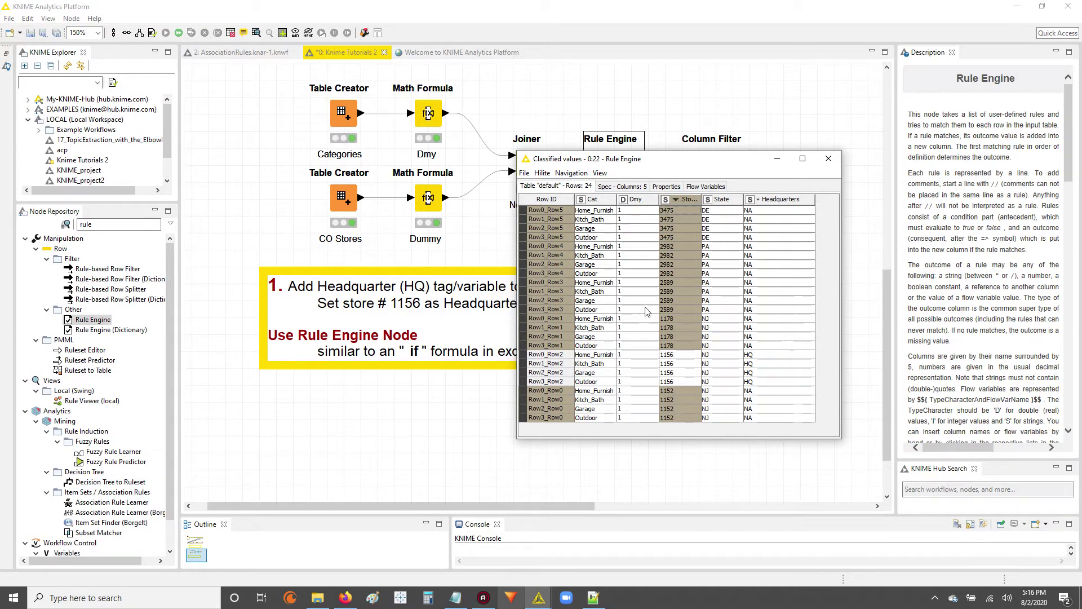
{"action": "left_click_drag", "start_coordinate": [671, 165], "coordinate": [726, 215]}
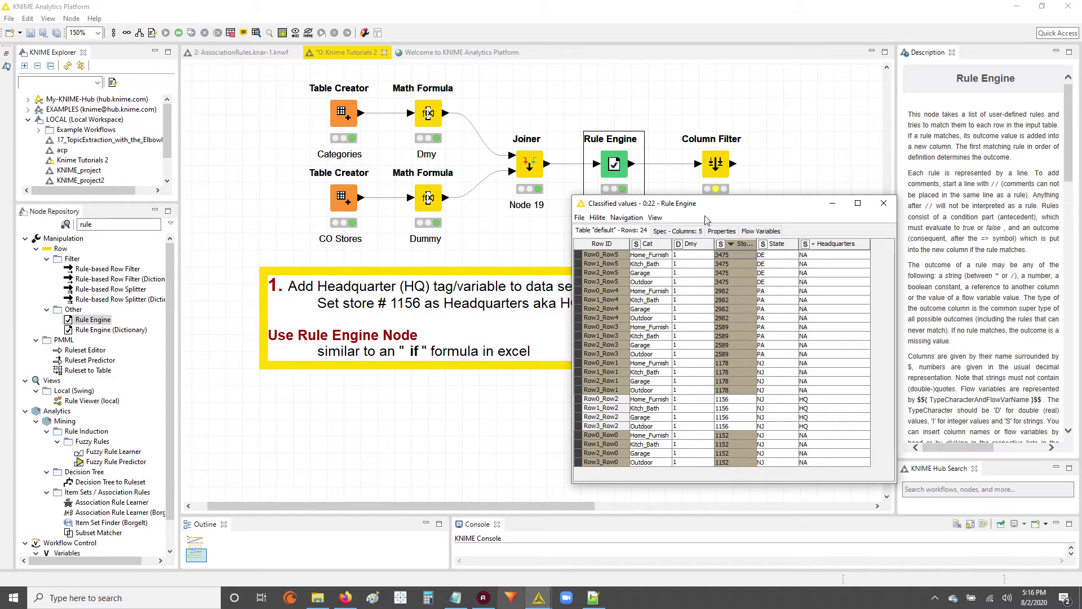
Close the results table, reopen the Rule Engine settings, and highlight the Store_Nbr condition
{"action": "left_click", "coordinate": [883, 203]}
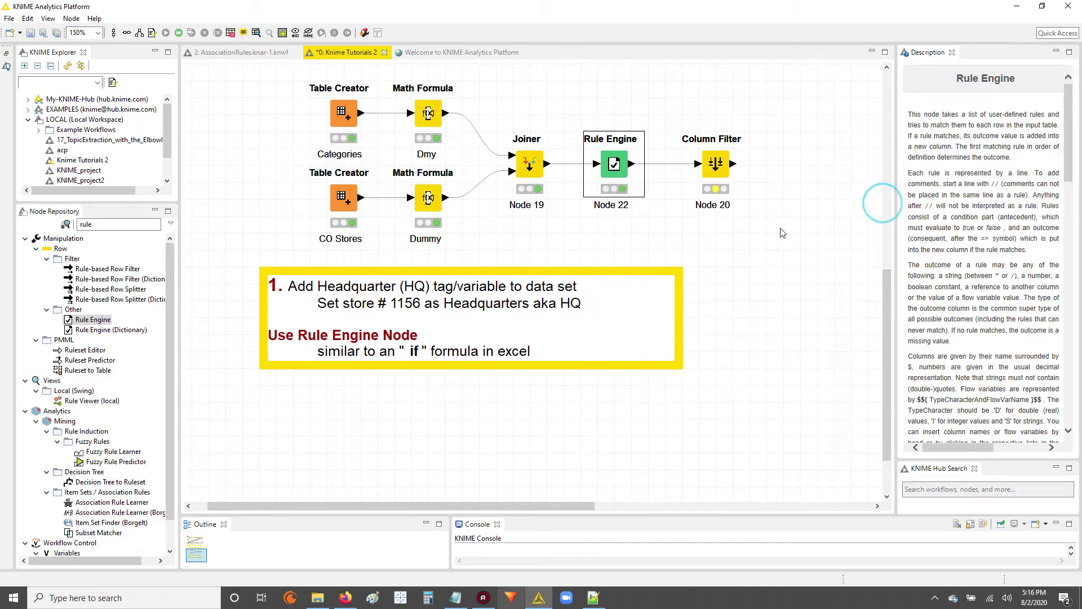
{"action": "double_click", "coordinate": [614, 164]}
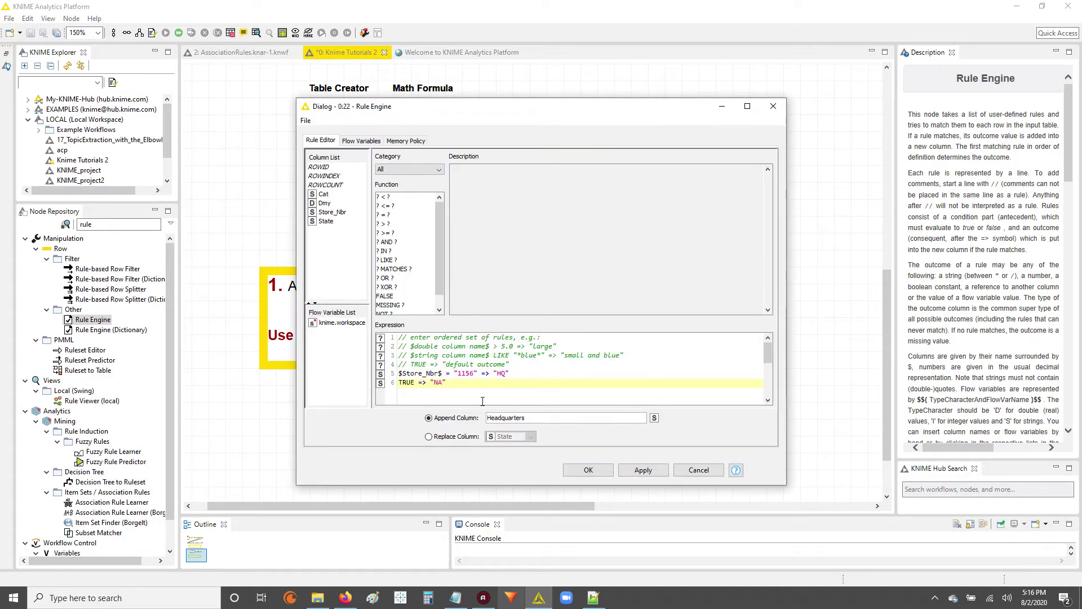
{"action": "left_click_drag", "start_coordinate": [398, 374], "coordinate": [511, 373]}
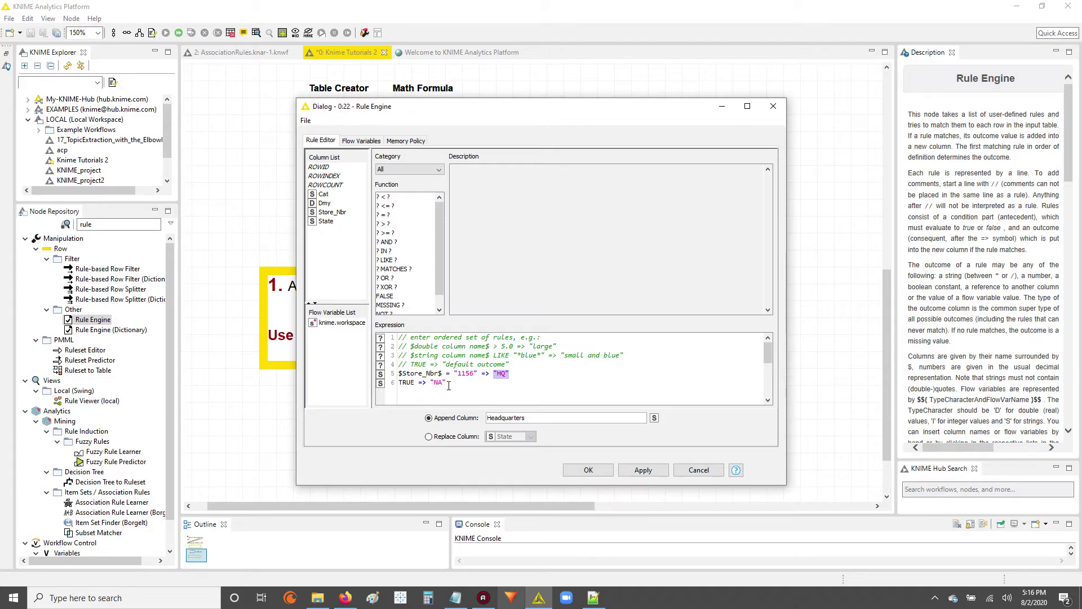
{"action": "left_click", "coordinate": [523, 378]}
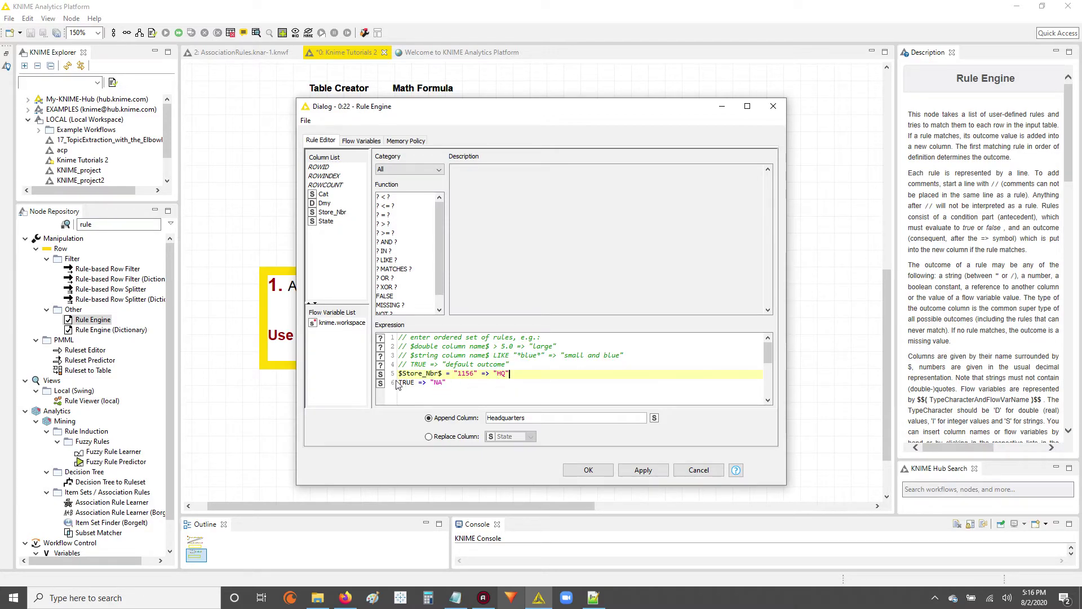
Highlight TRUE and "NA" in the default rule, then select both rule lines 5–6
{"action": "left_click_drag", "start_coordinate": [398, 384], "coordinate": [423, 382]}
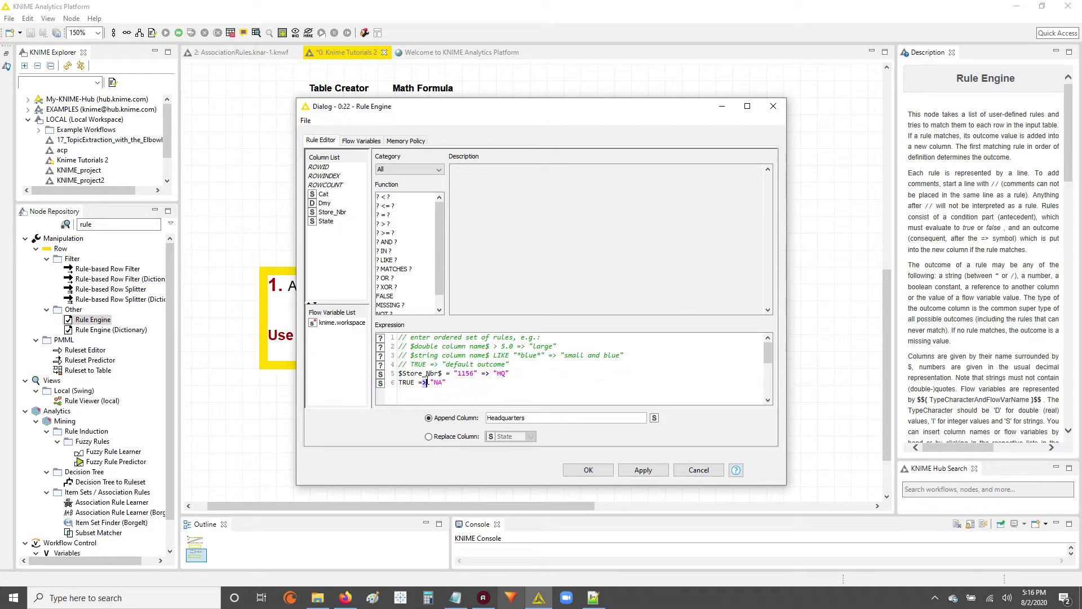
{"action": "double_click", "coordinate": [439, 383]}
{"action": "left_click", "coordinate": [457, 381]}
{"action": "key", "text": "ctrl+shift+Left"}
{"action": "key", "text": "ctrl+shift+Left"}
{"action": "key", "text": "ctrl+shift+Left"}
{"action": "key", "text": "ctrl+shift+Left"}
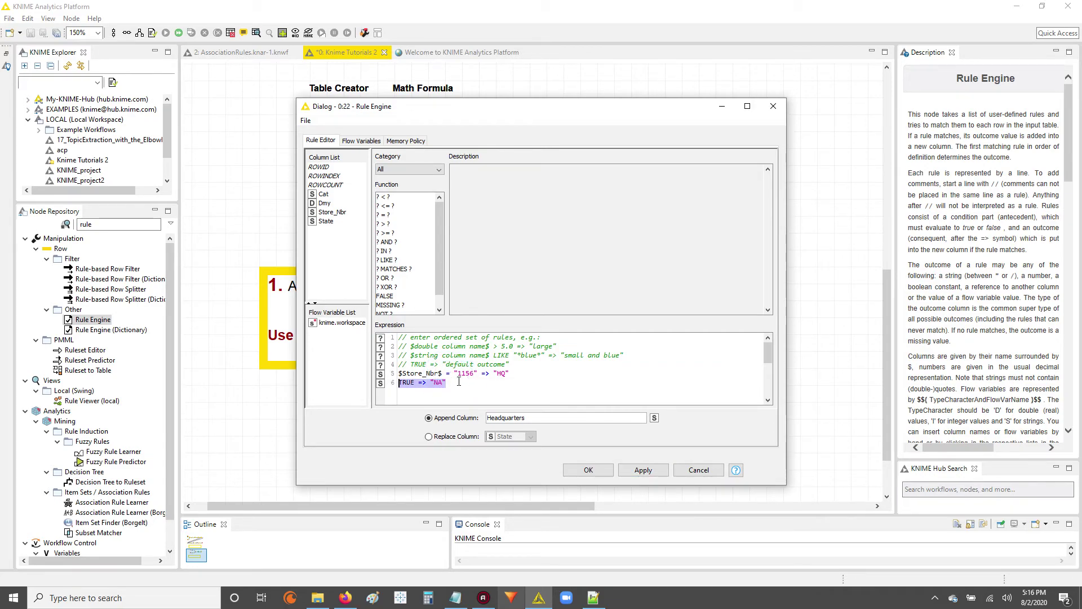
{"action": "key", "text": "shift+Up"}
{"action": "key", "text": "shift+Up"}
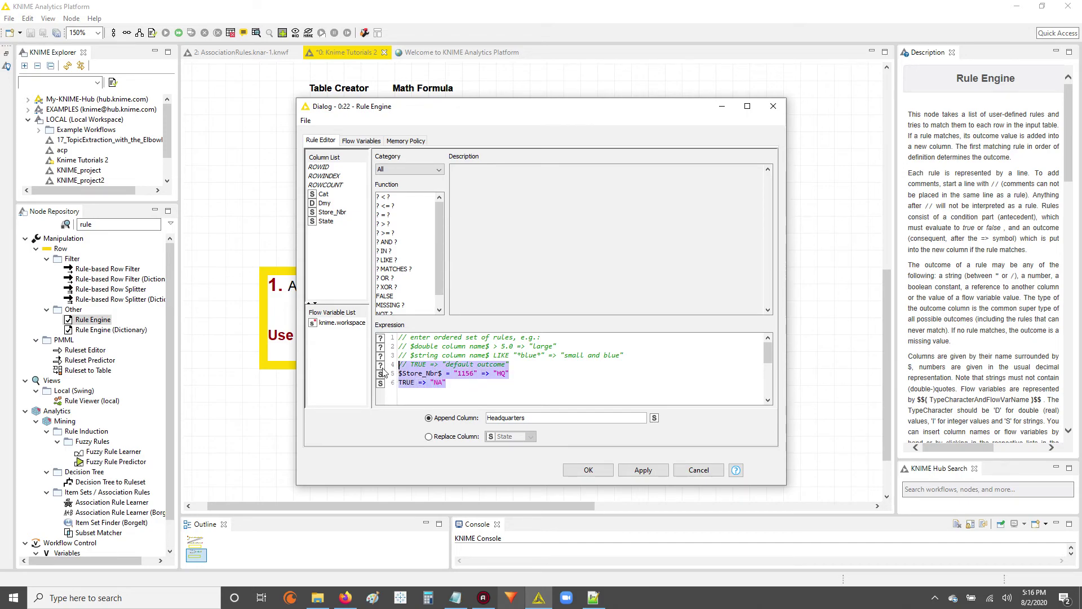
{"action": "left_click_drag", "start_coordinate": [451, 383], "coordinate": [397, 373]}
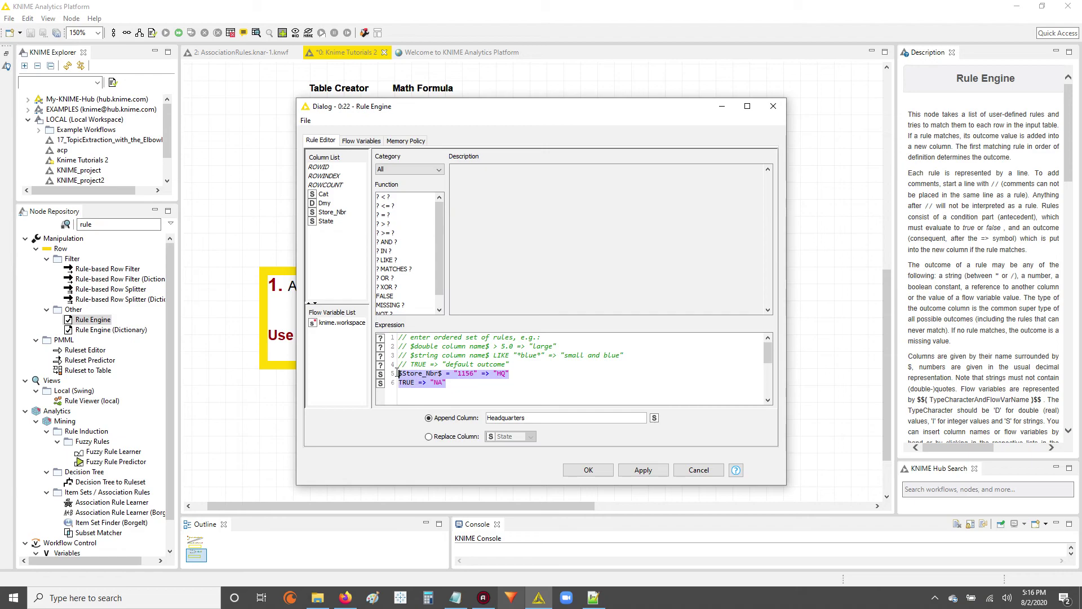